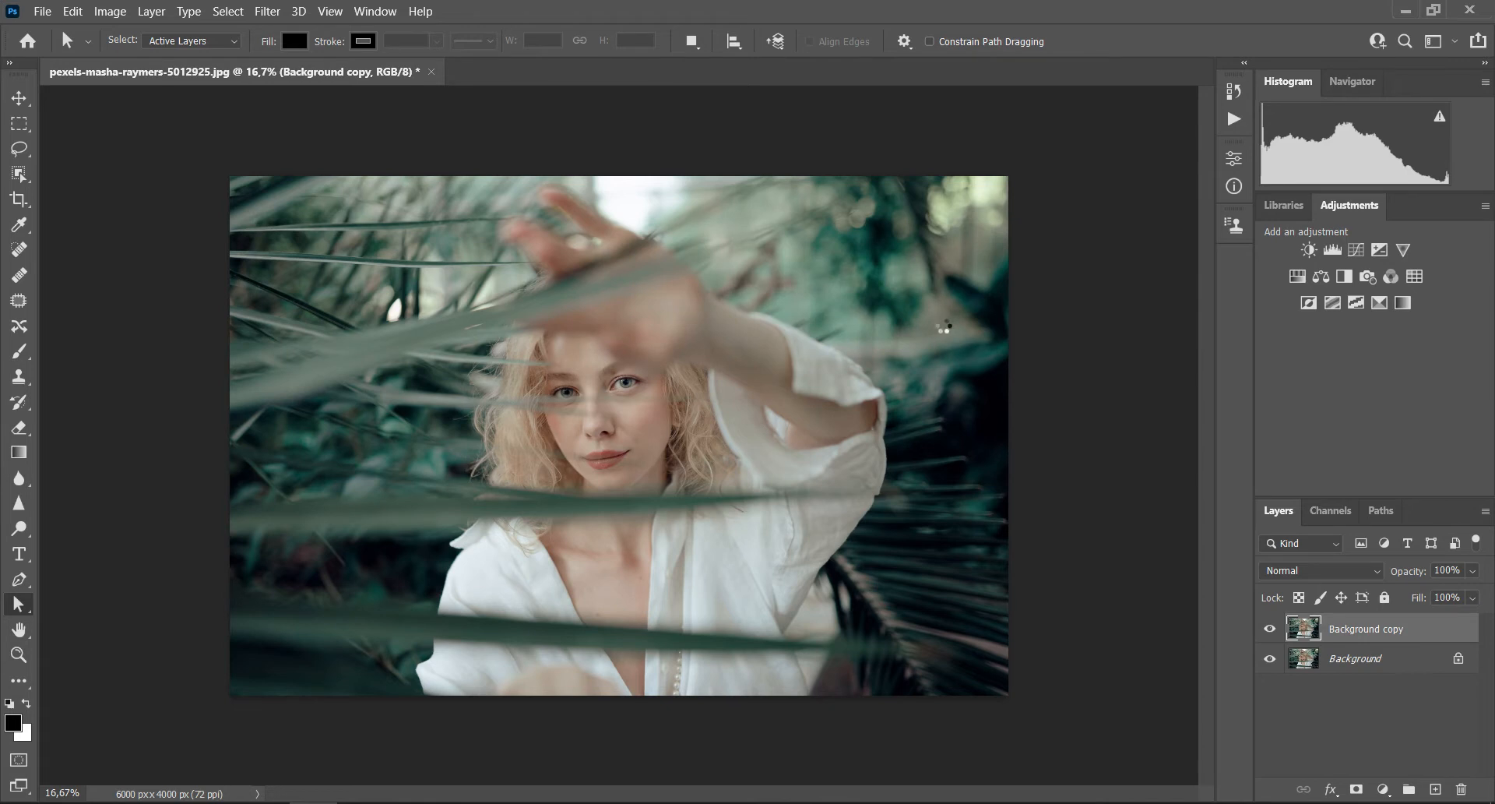
- Select the entire a channel of the Background copy layer and copy its contents
left_click(1333, 514)
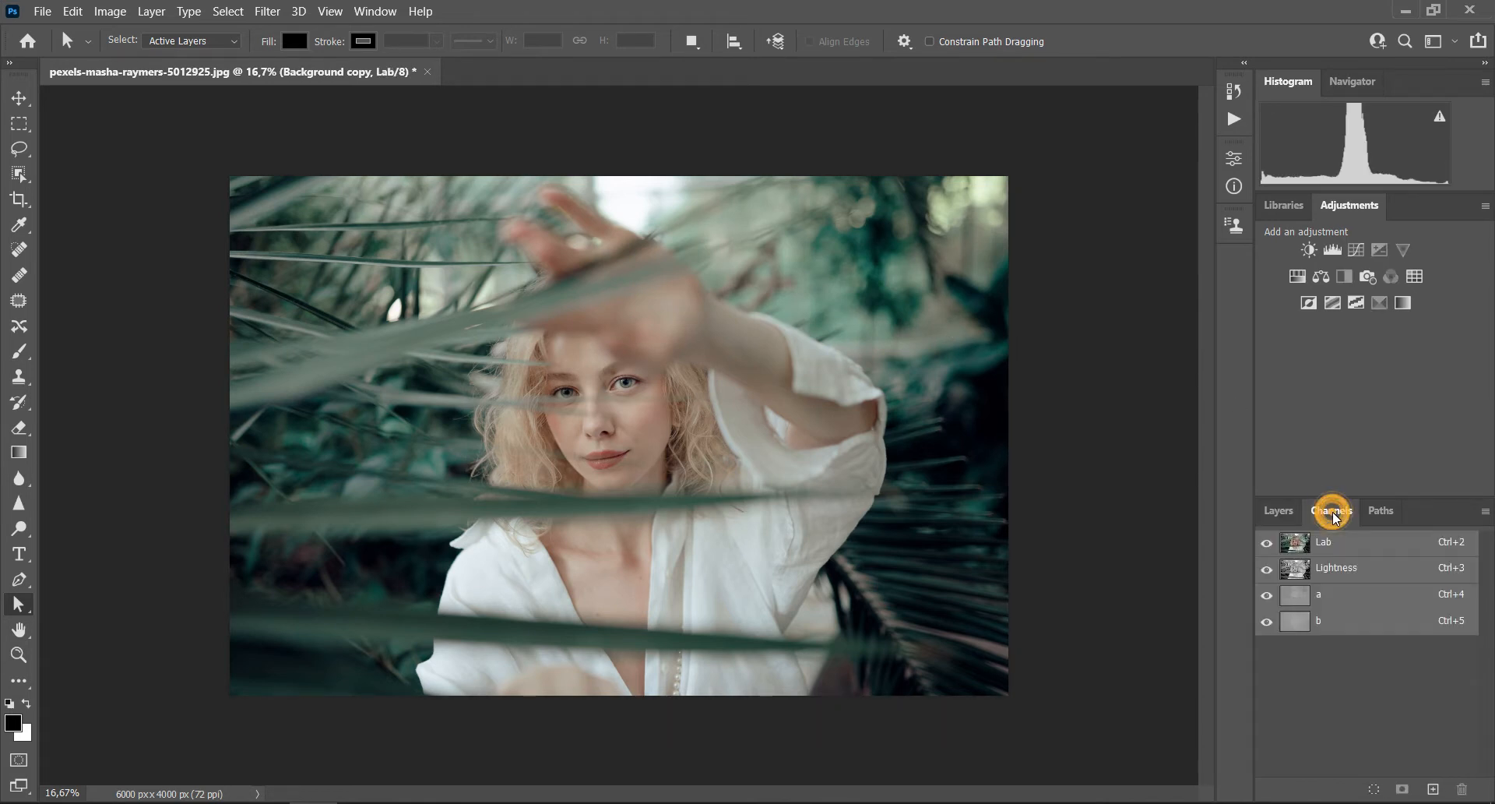
left_click(1314, 597)
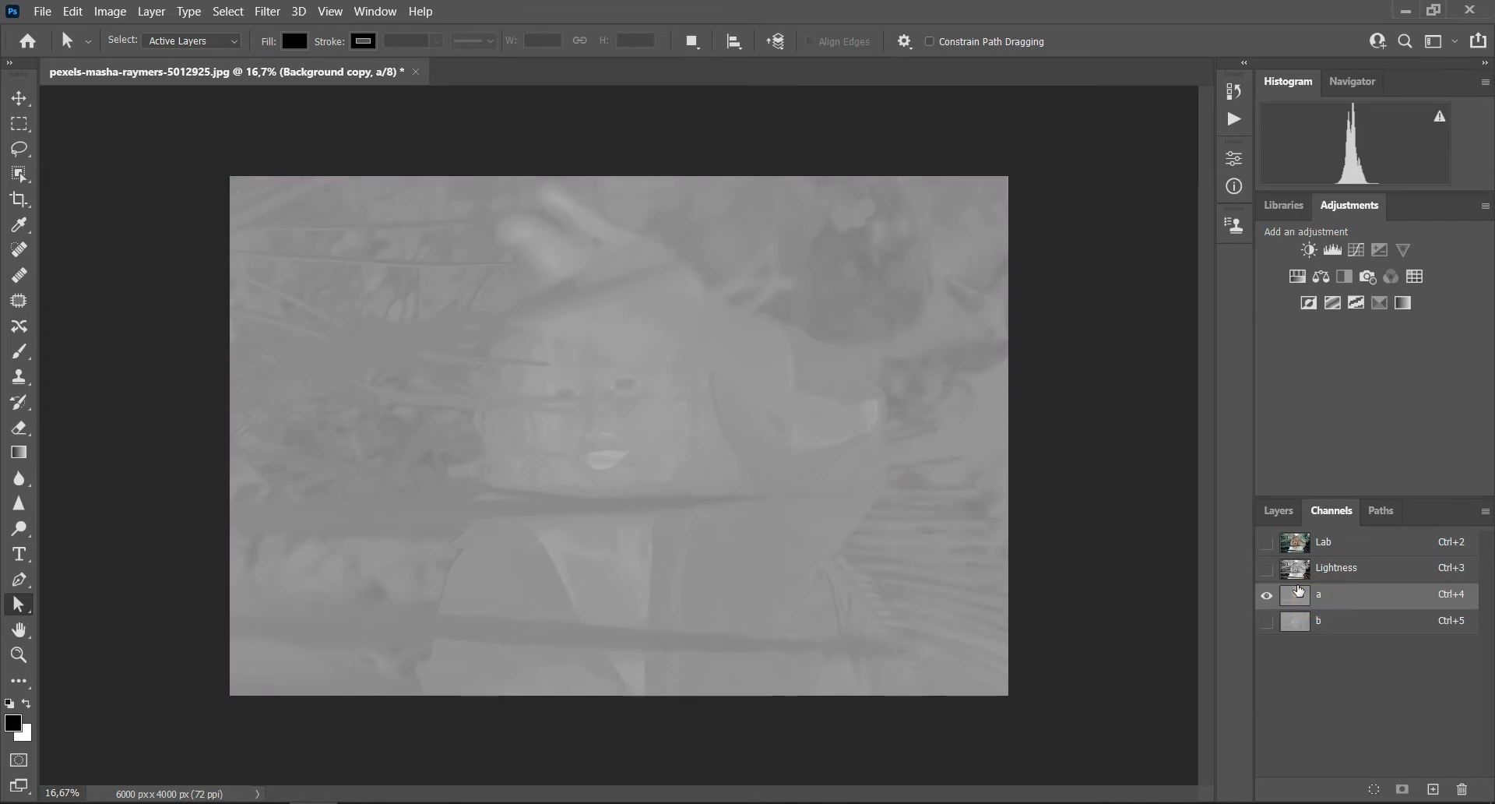
left_click(224, 14)
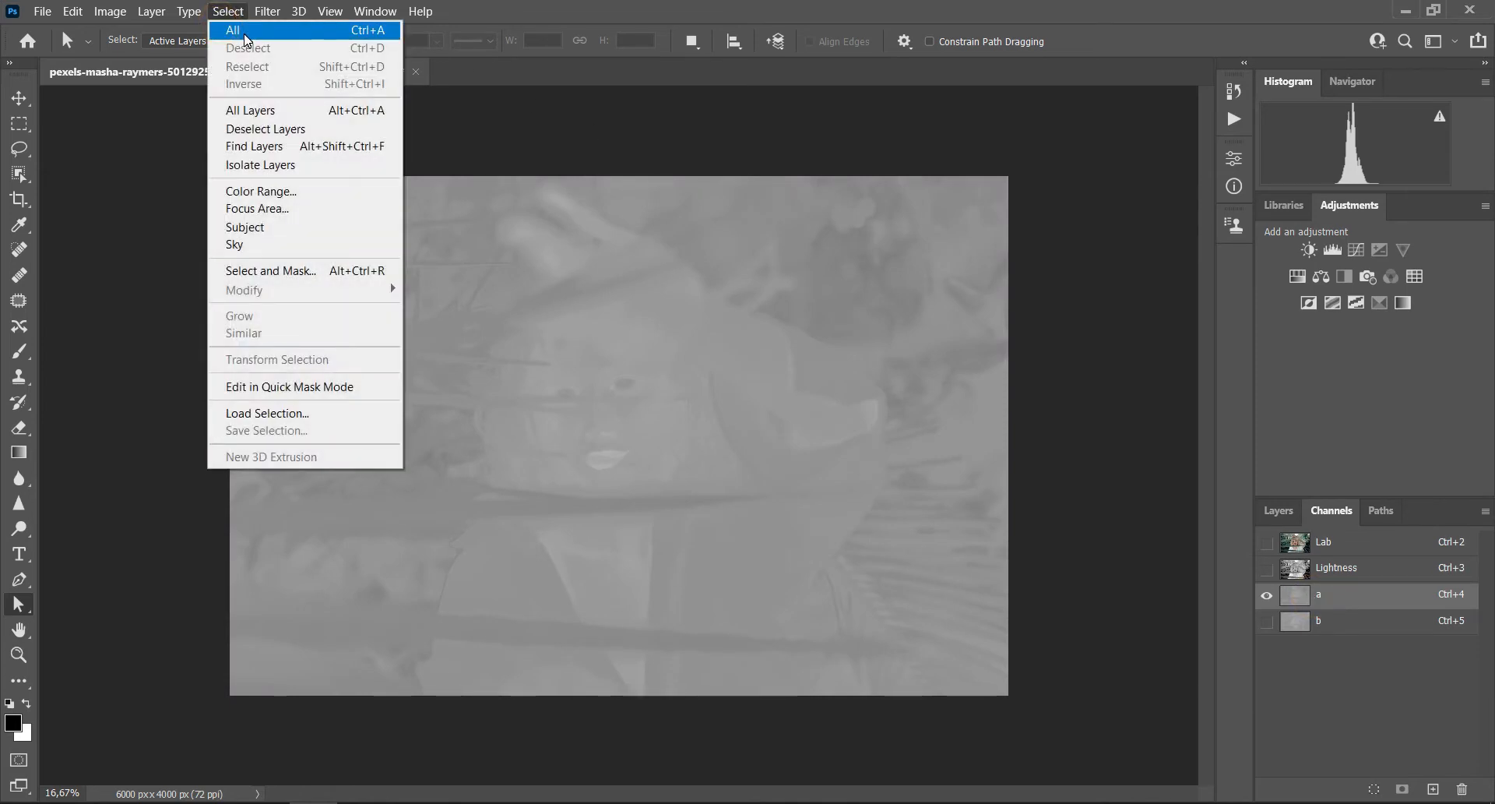
left_click(246, 39)
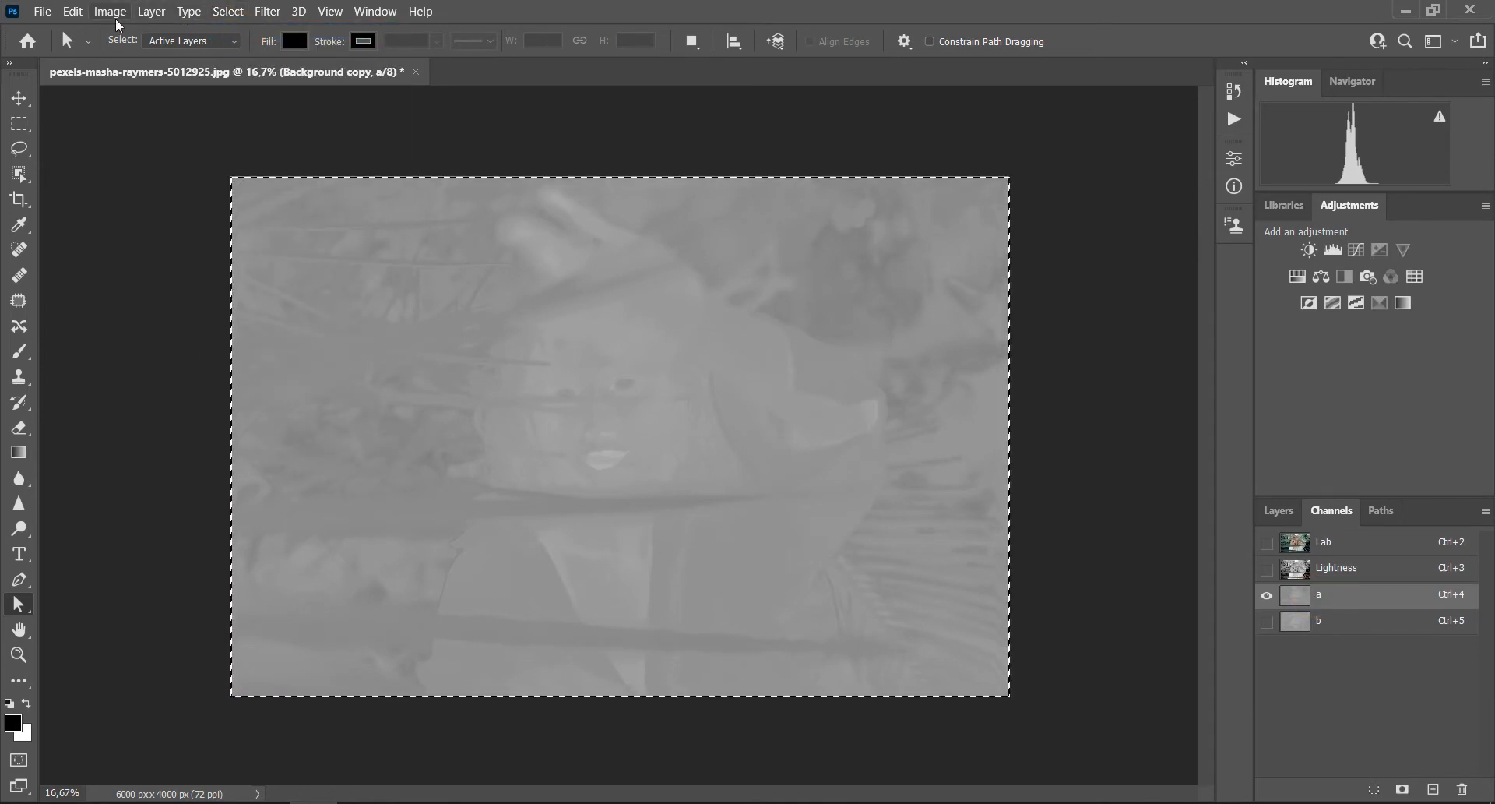
left_click(73, 13)
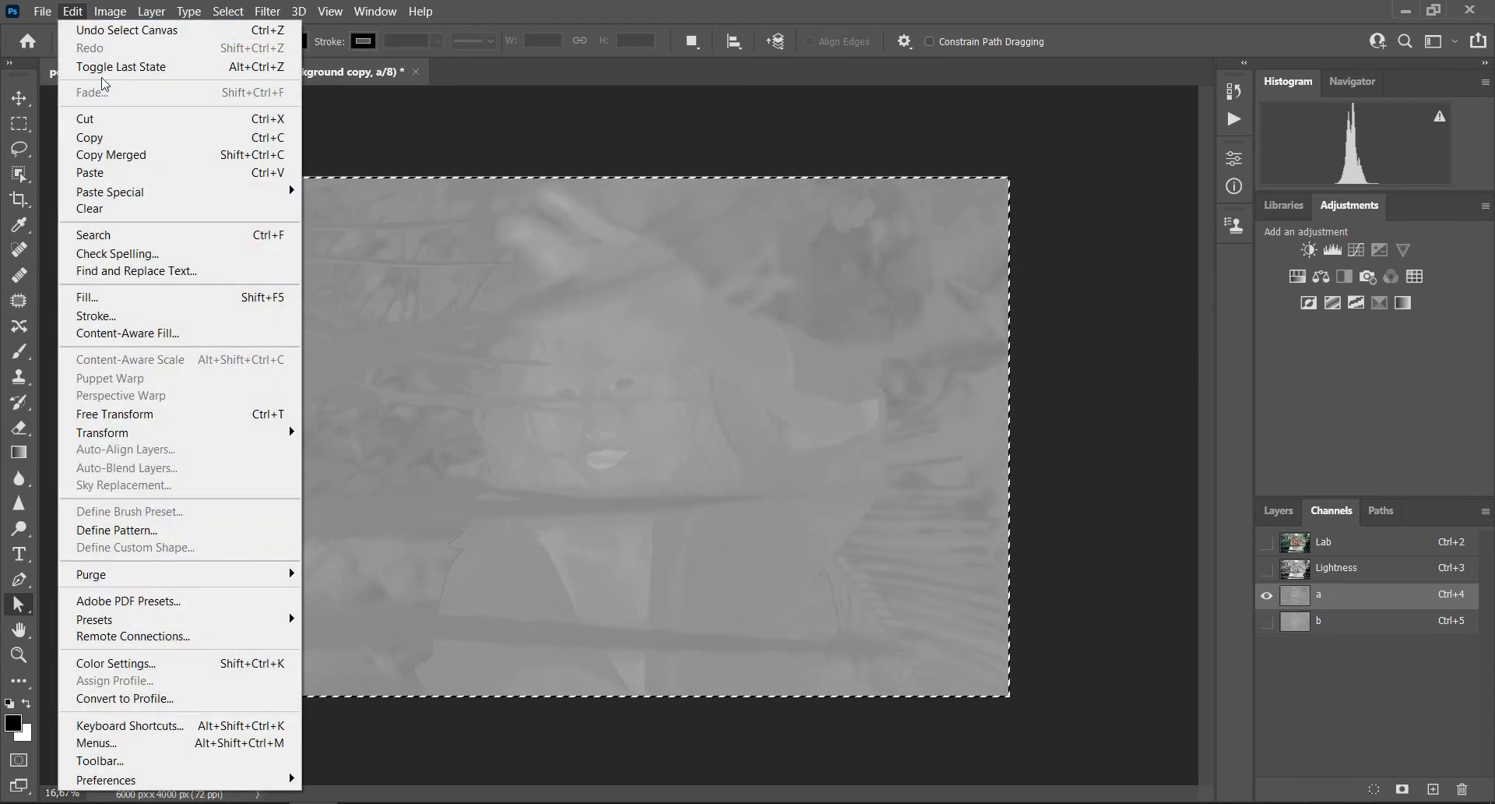
left_click(113, 144)
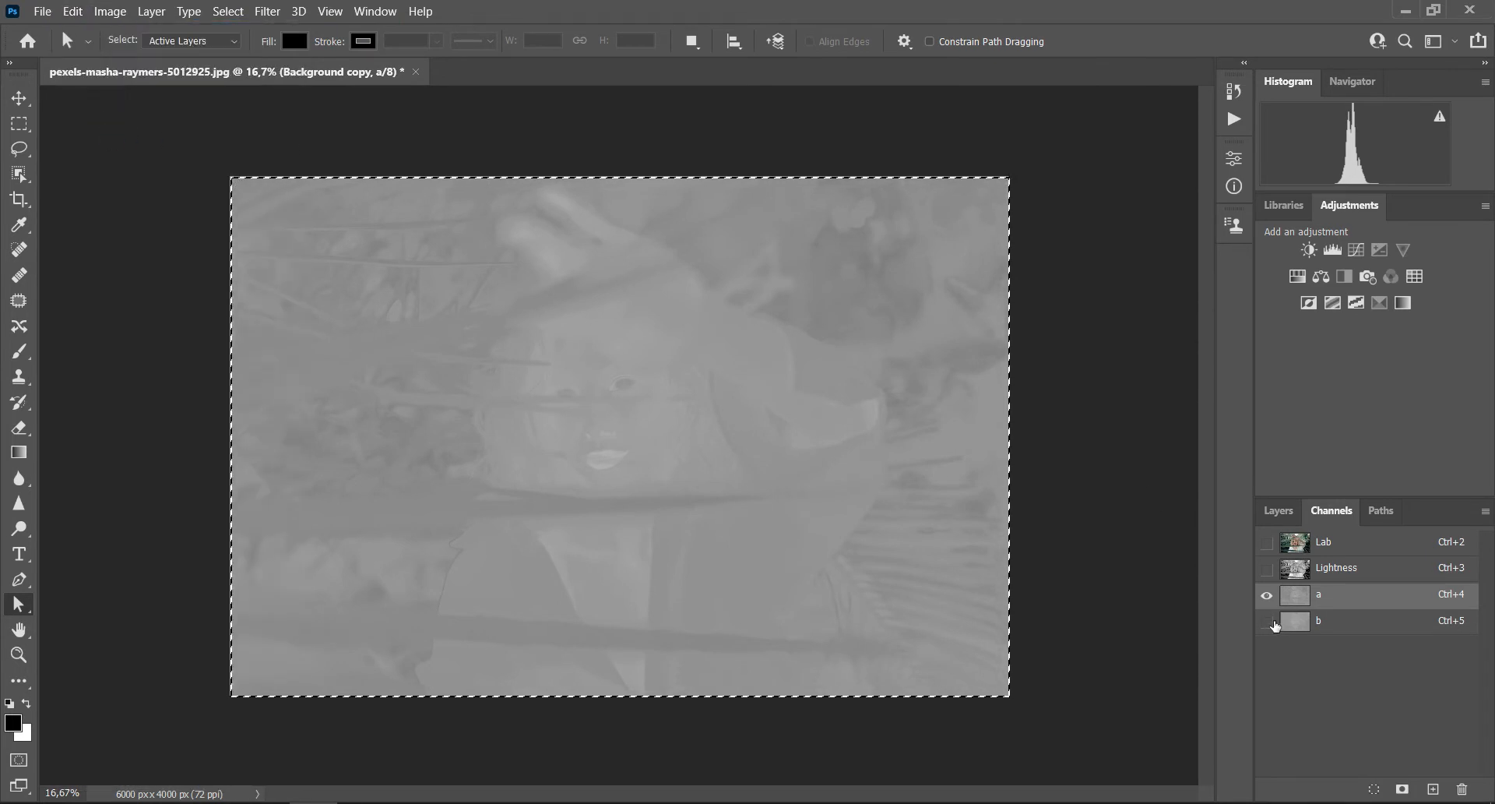
- Paste the copied a channel into the b channel and show the full Lab composite again
left_click(1293, 625)
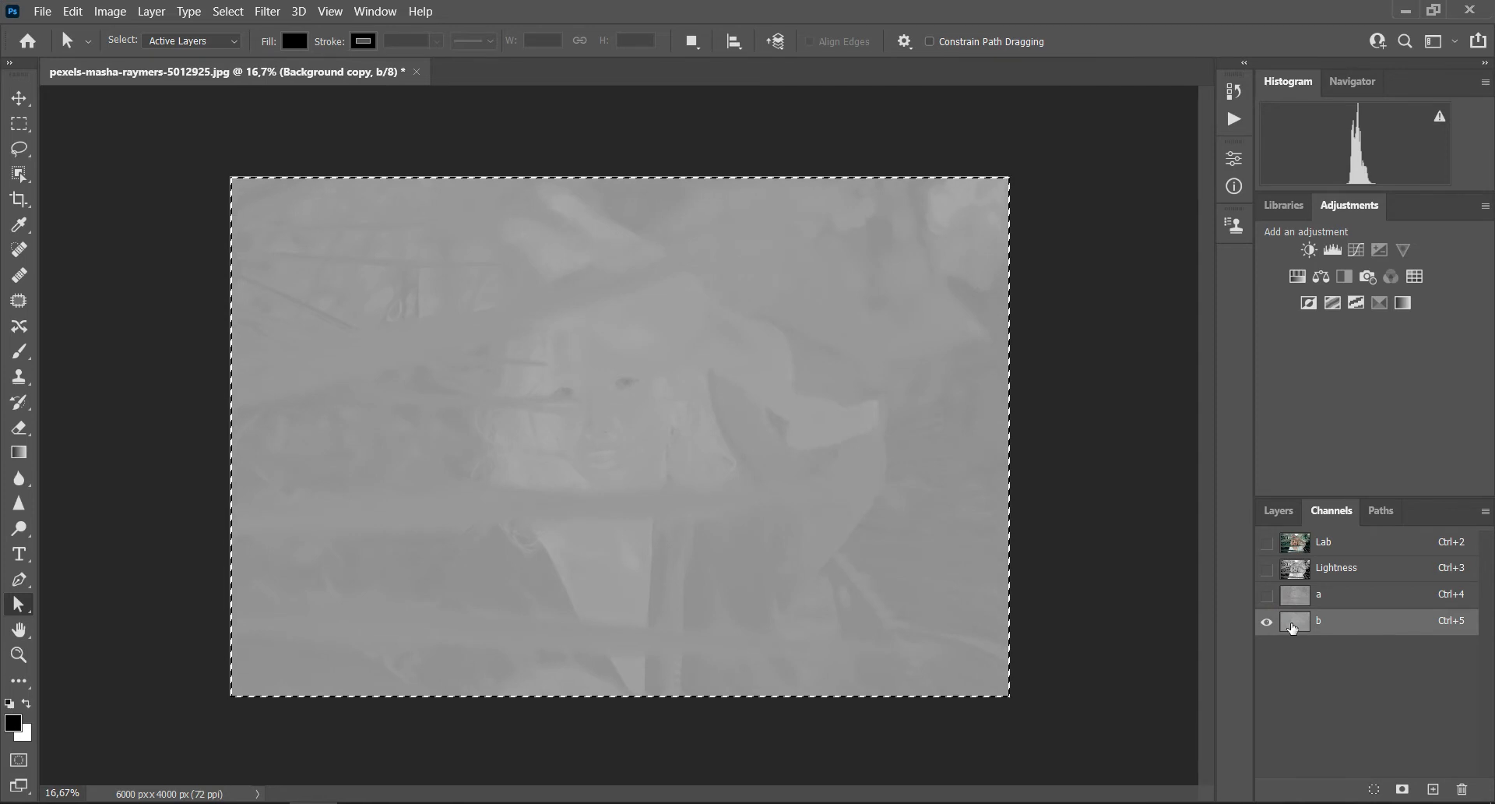
left_click(73, 13)
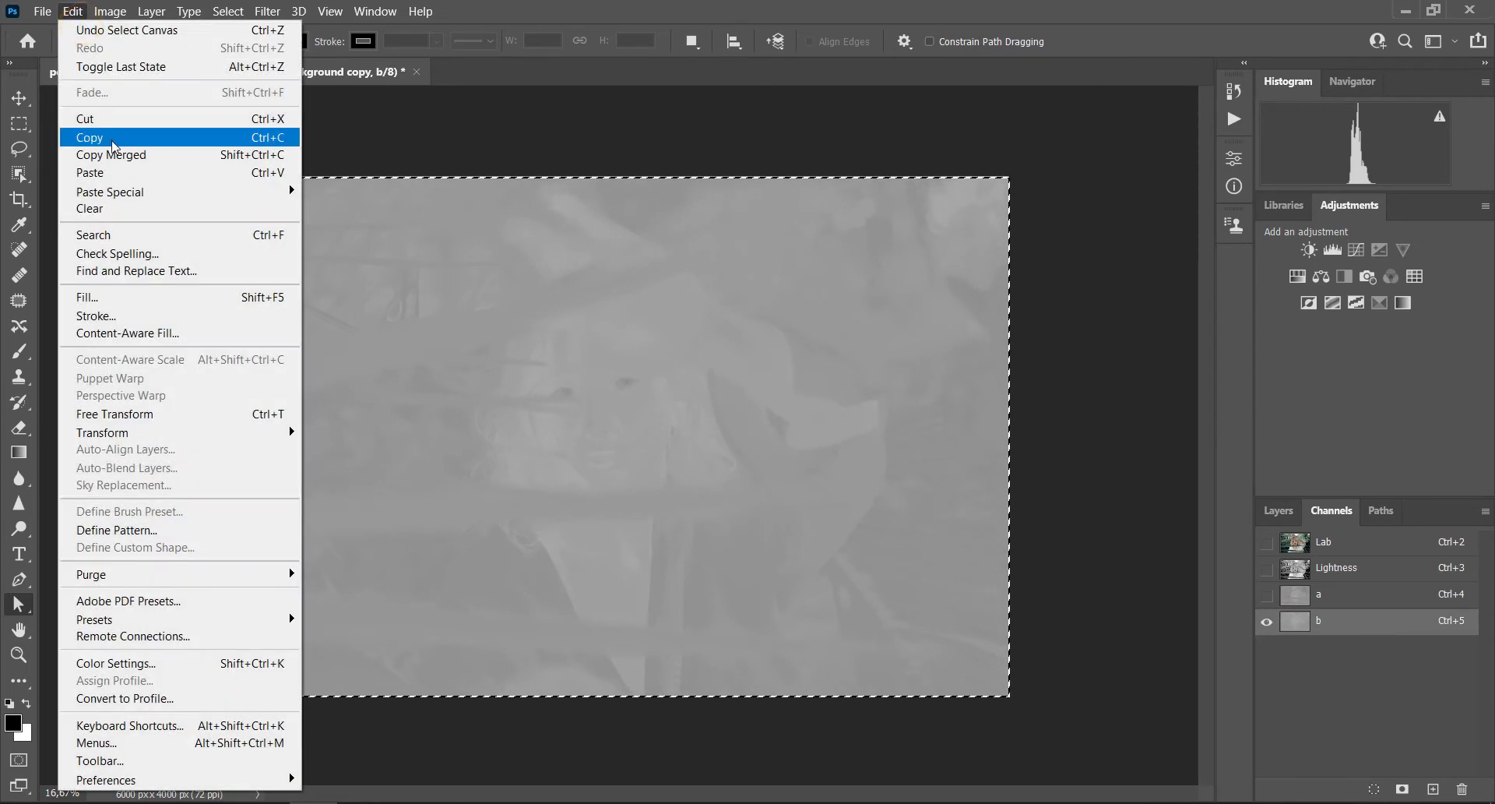
left_click(112, 173)
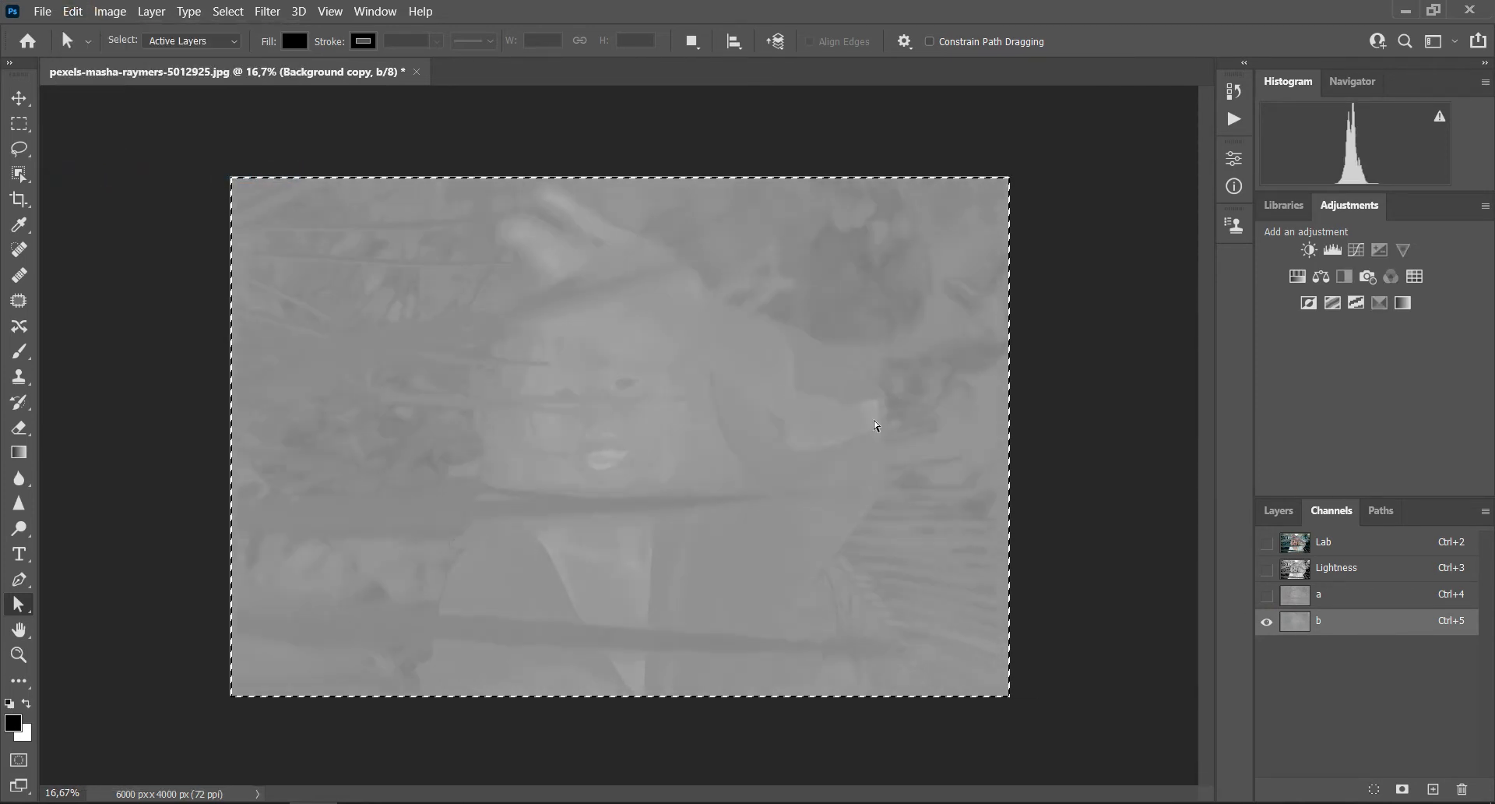
left_click(1267, 543)
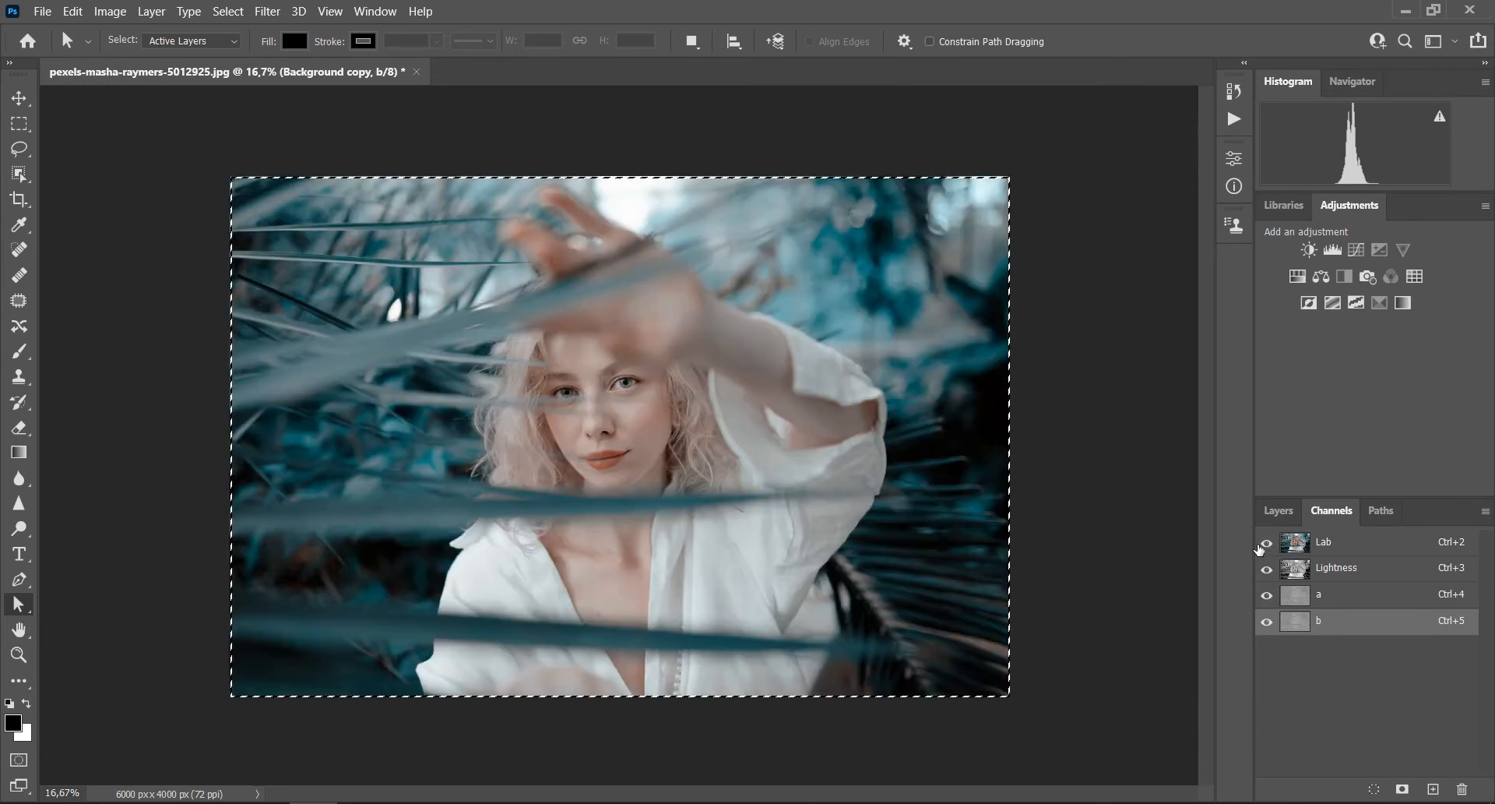
left_click(1275, 513)
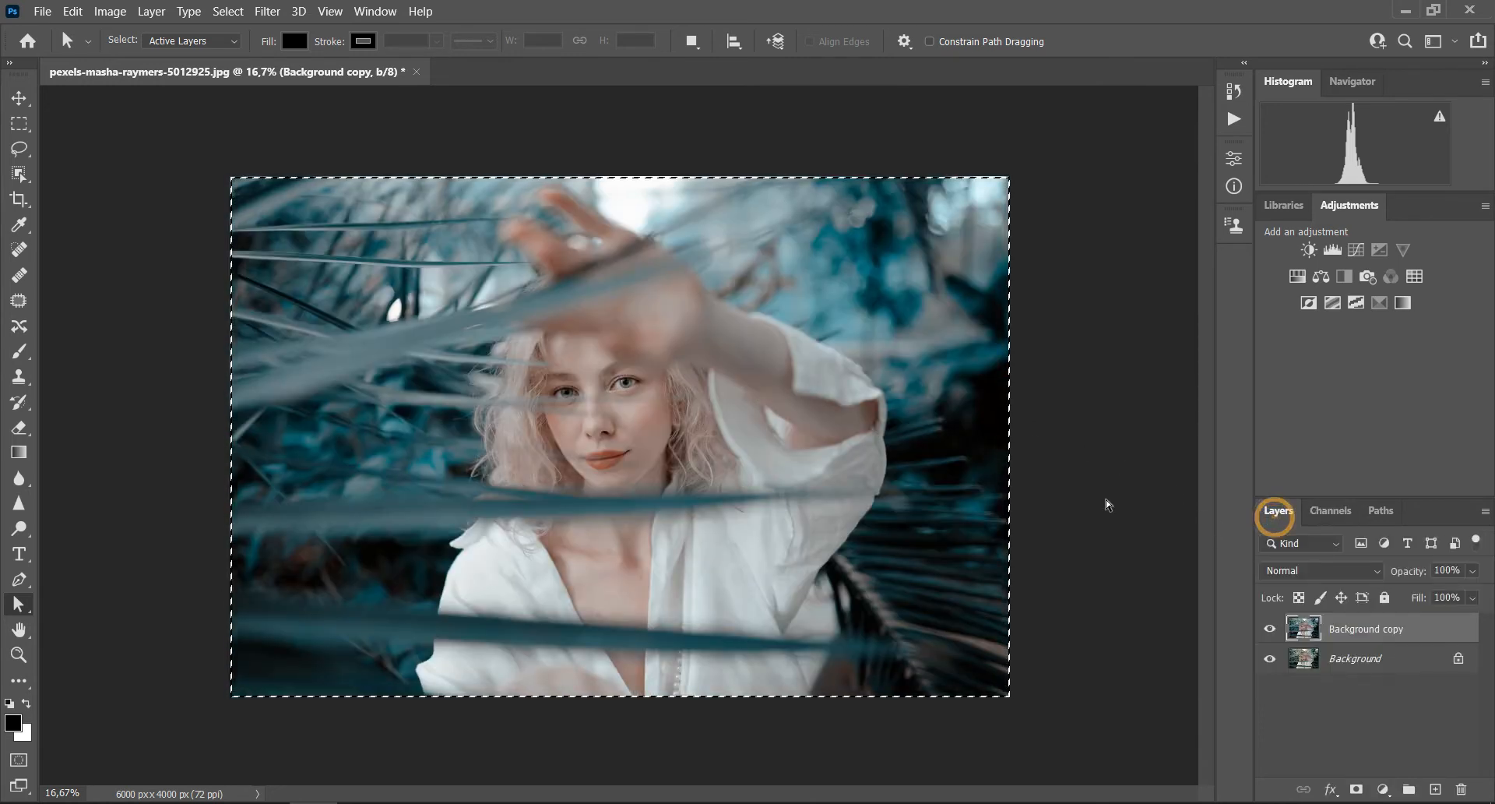
- Remove the selection and convert the image to RGB Color mode without flattening the layers
left_click(228, 11)
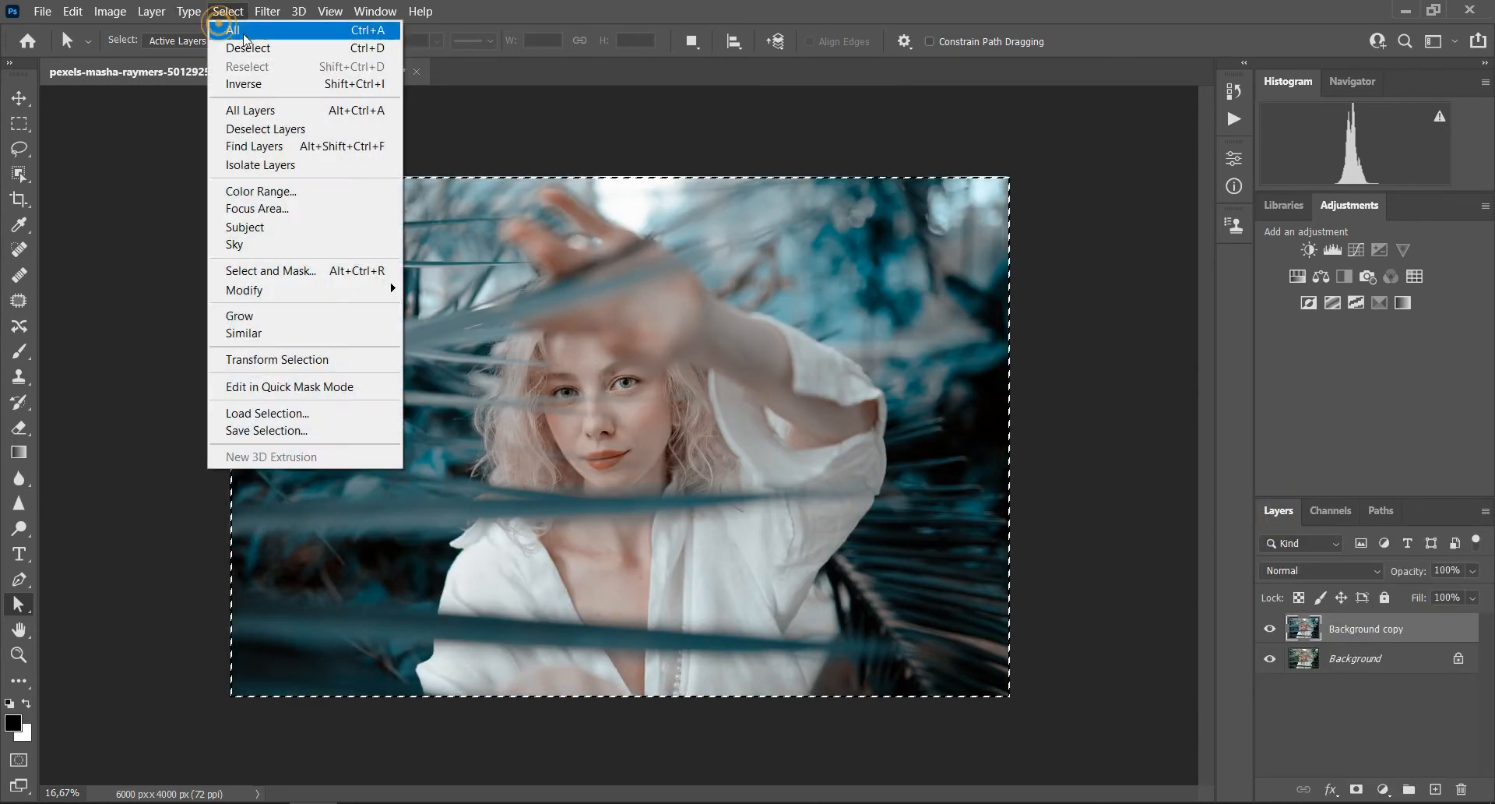
left_click(252, 48)
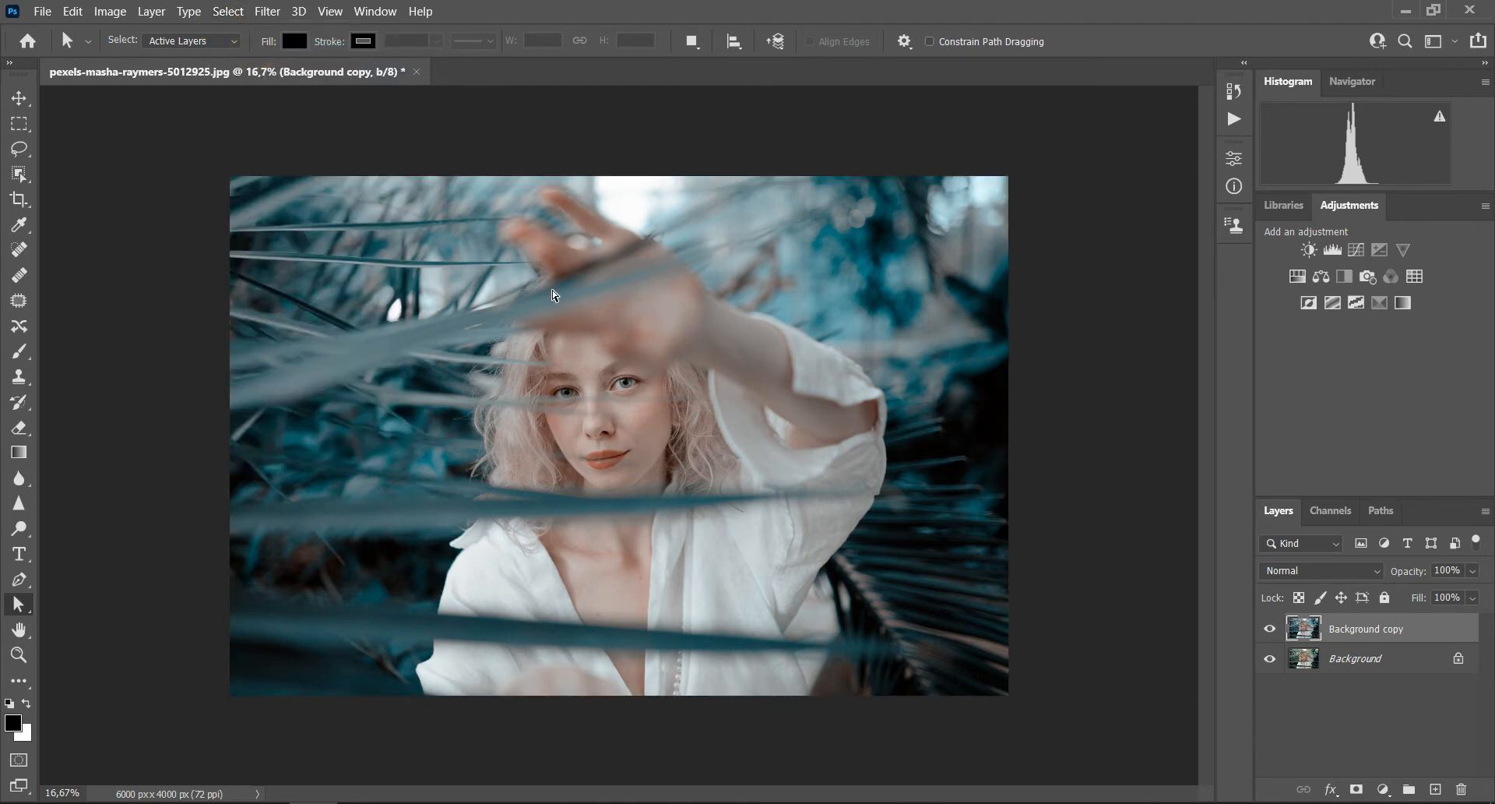
left_click(106, 12)
mouse_move(129, 40)
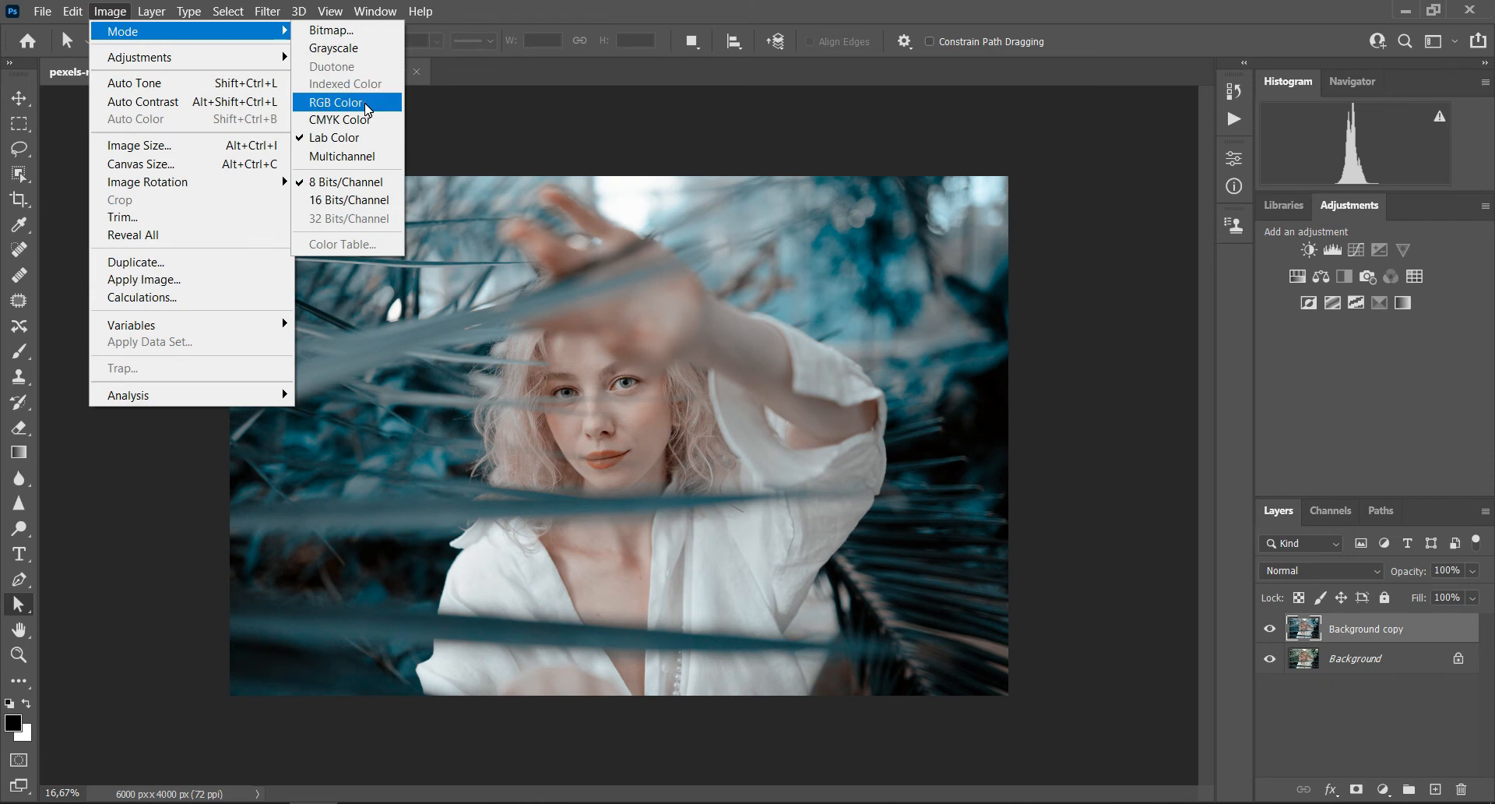
left_click(343, 102)
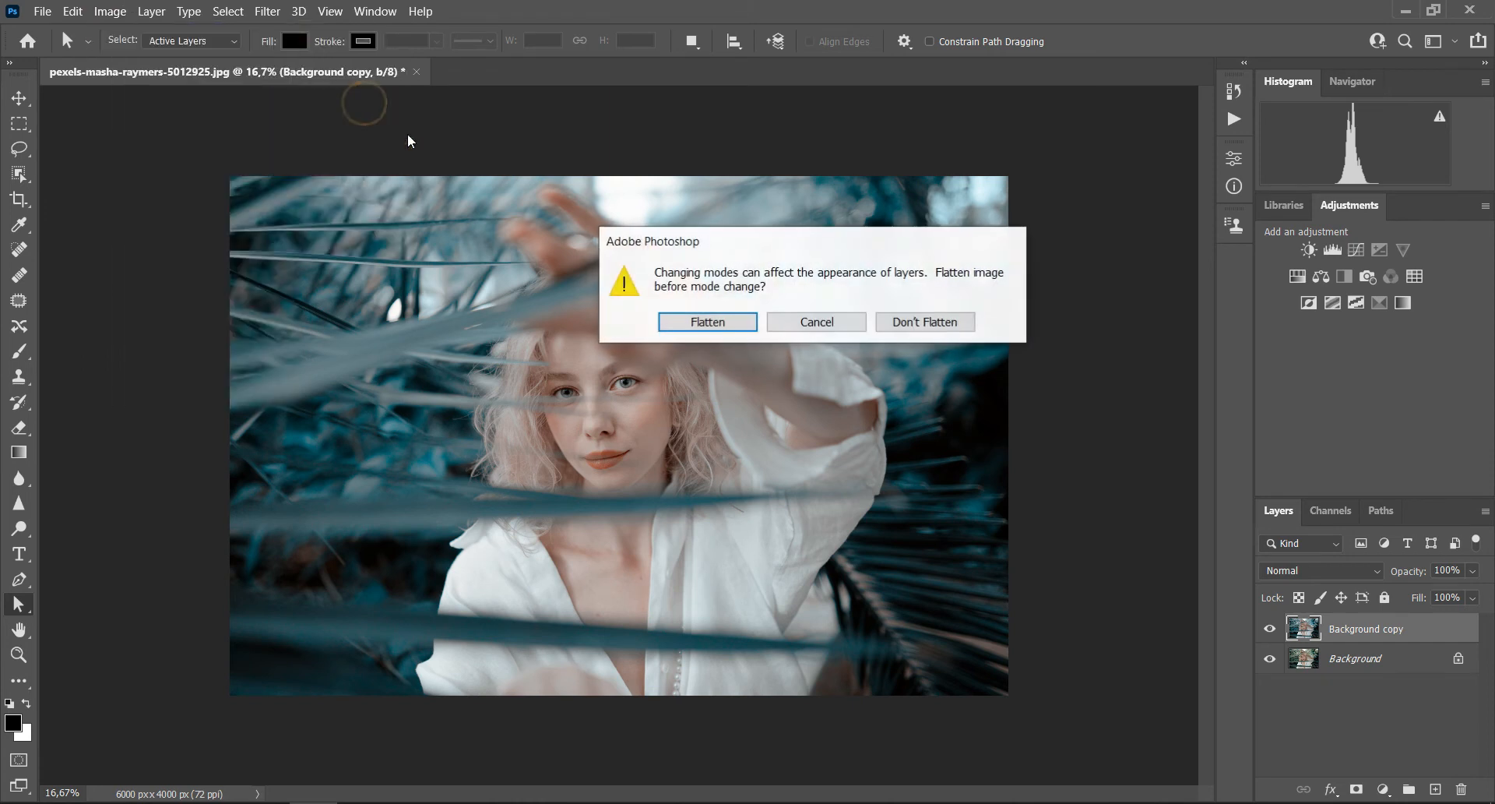
left_click(942, 331)
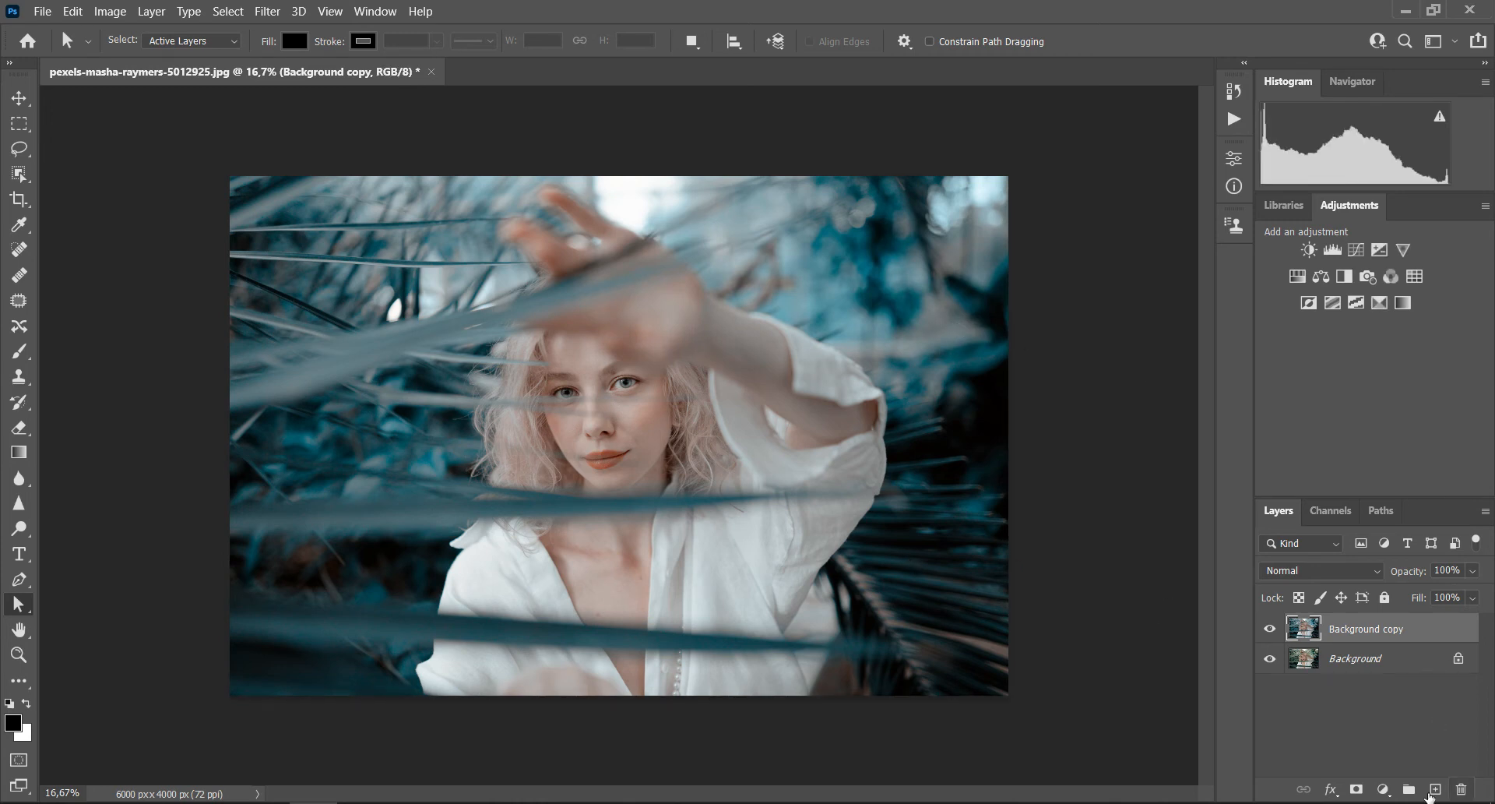
- Add a Hue/Saturation adjustment layer above Background copy with hue +6, saturation +24 and lightness -16
left_click(1383, 789)
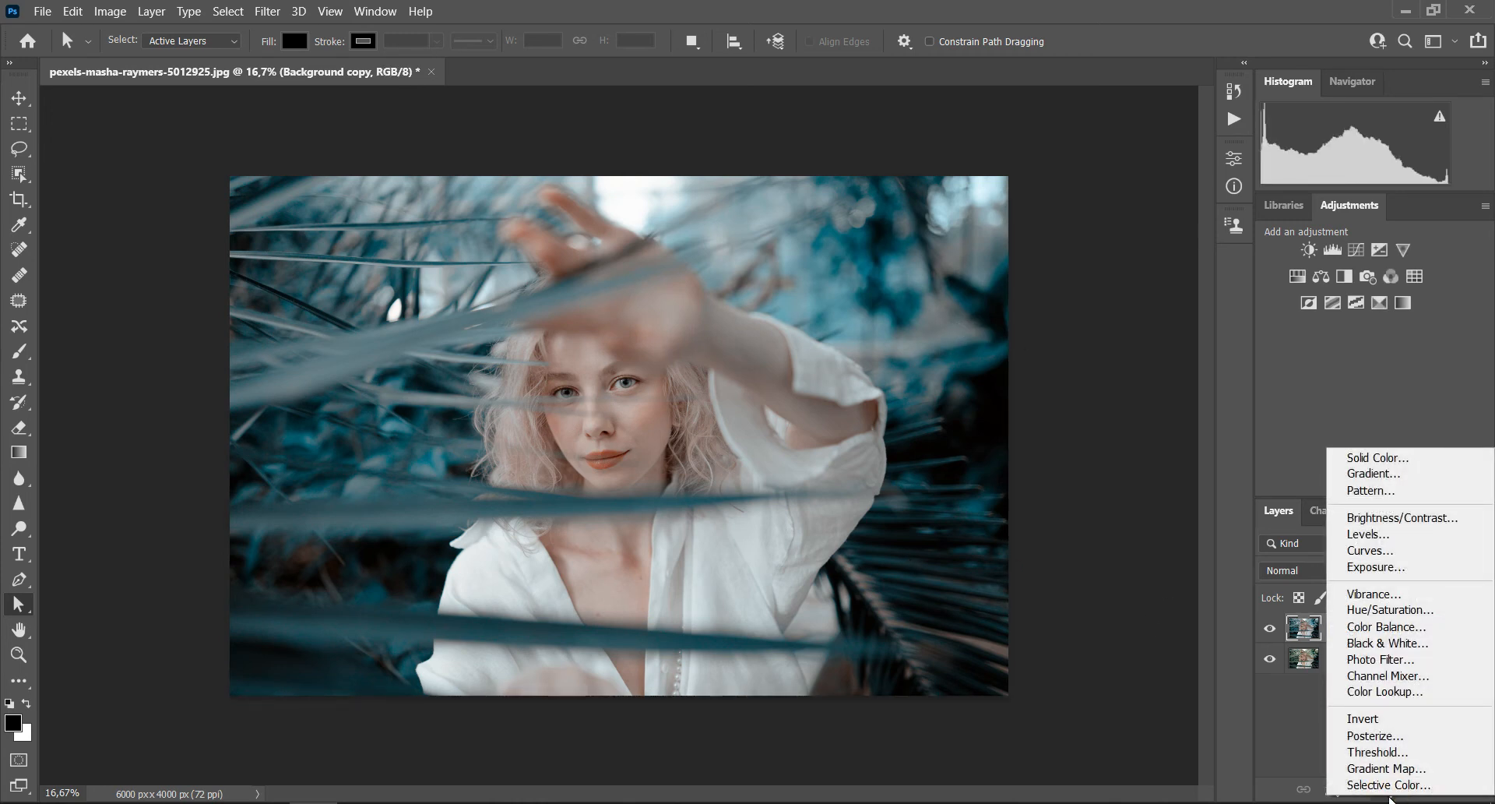
left_click(1413, 610)
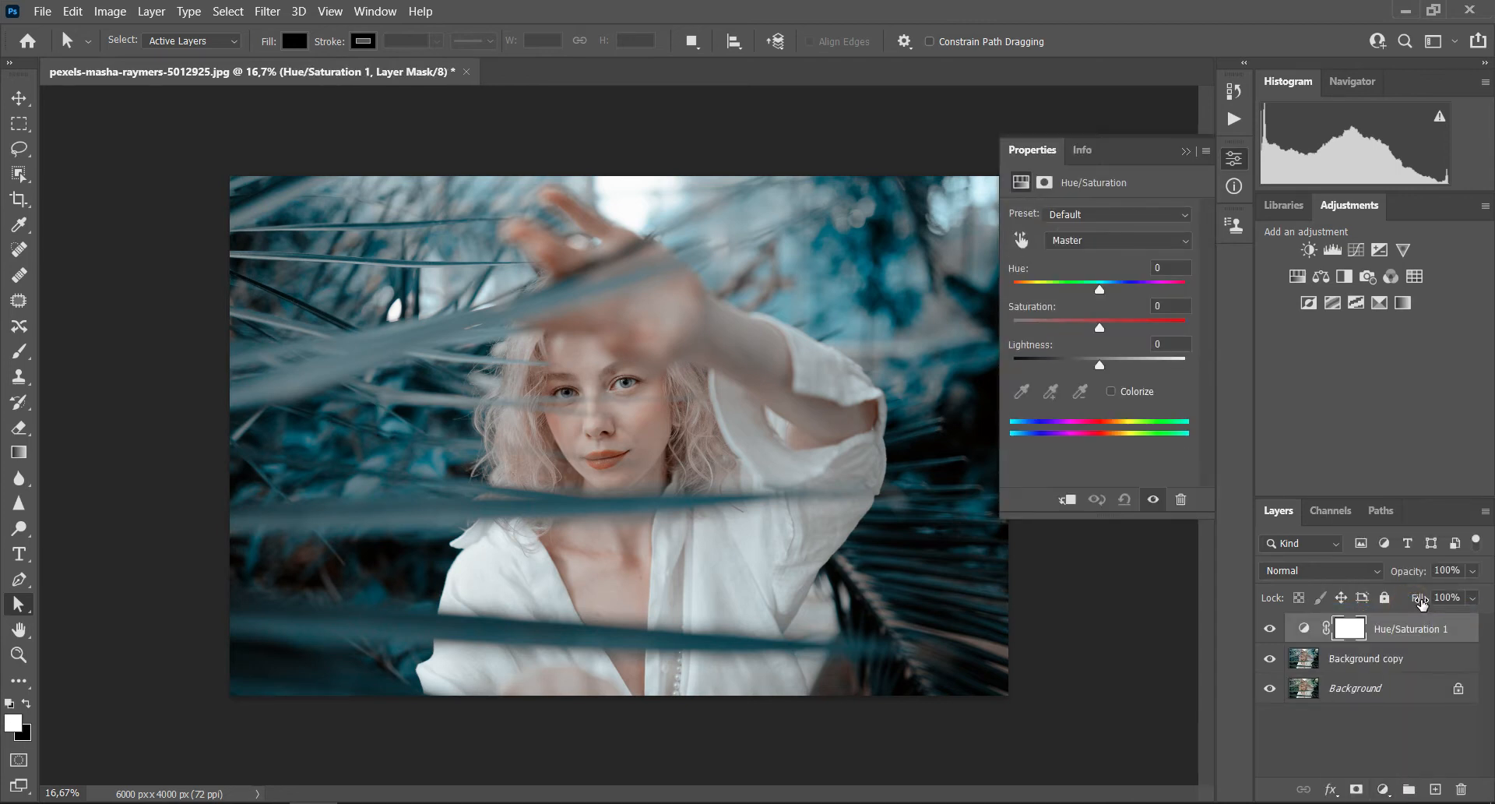
left_click_drag(1099, 287, 1107, 289)
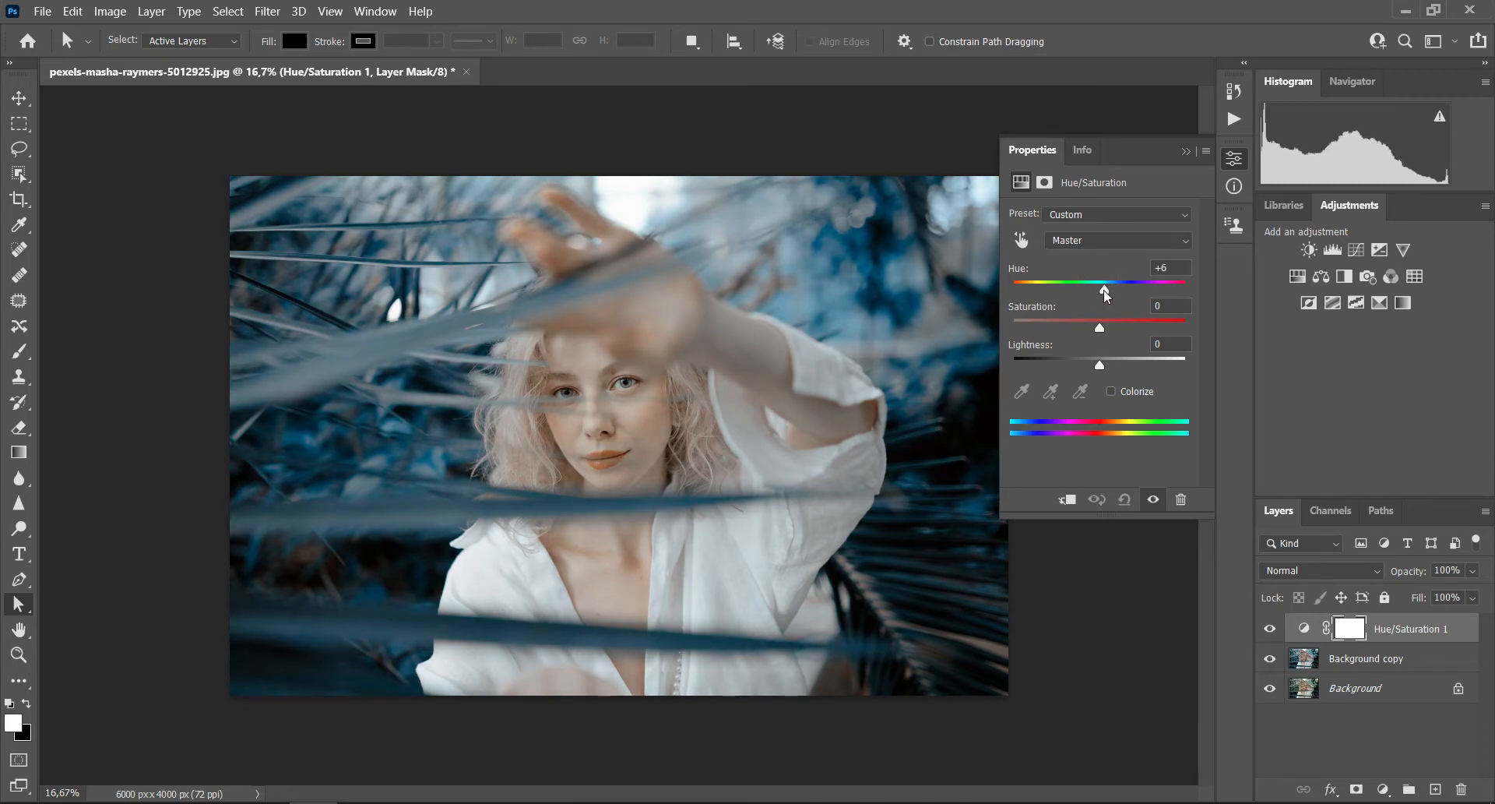
left_click(1177, 272)
type("+6")
key("Tab")
type("2")
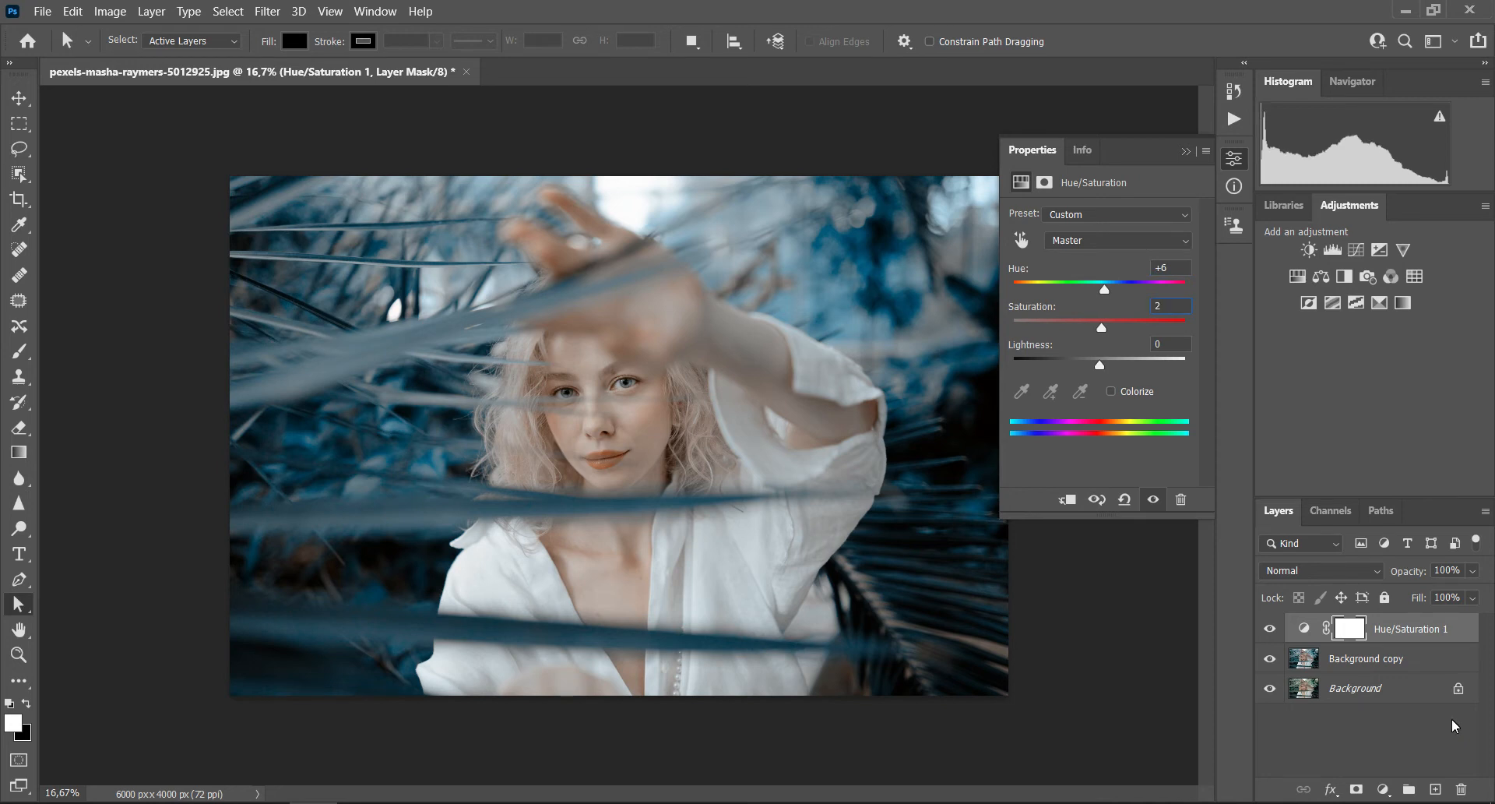
type("4")
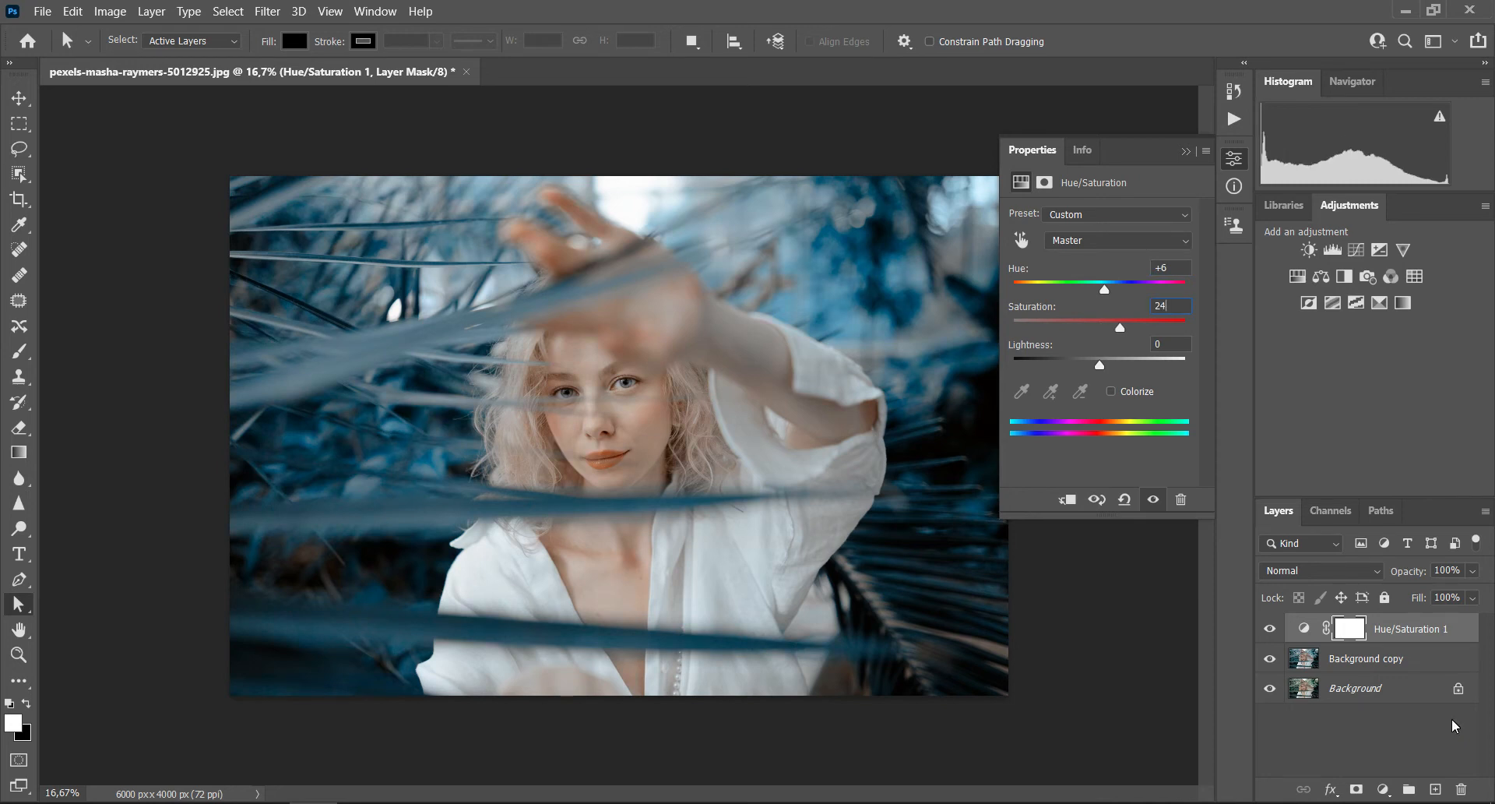
key("Tab")
type("-16")
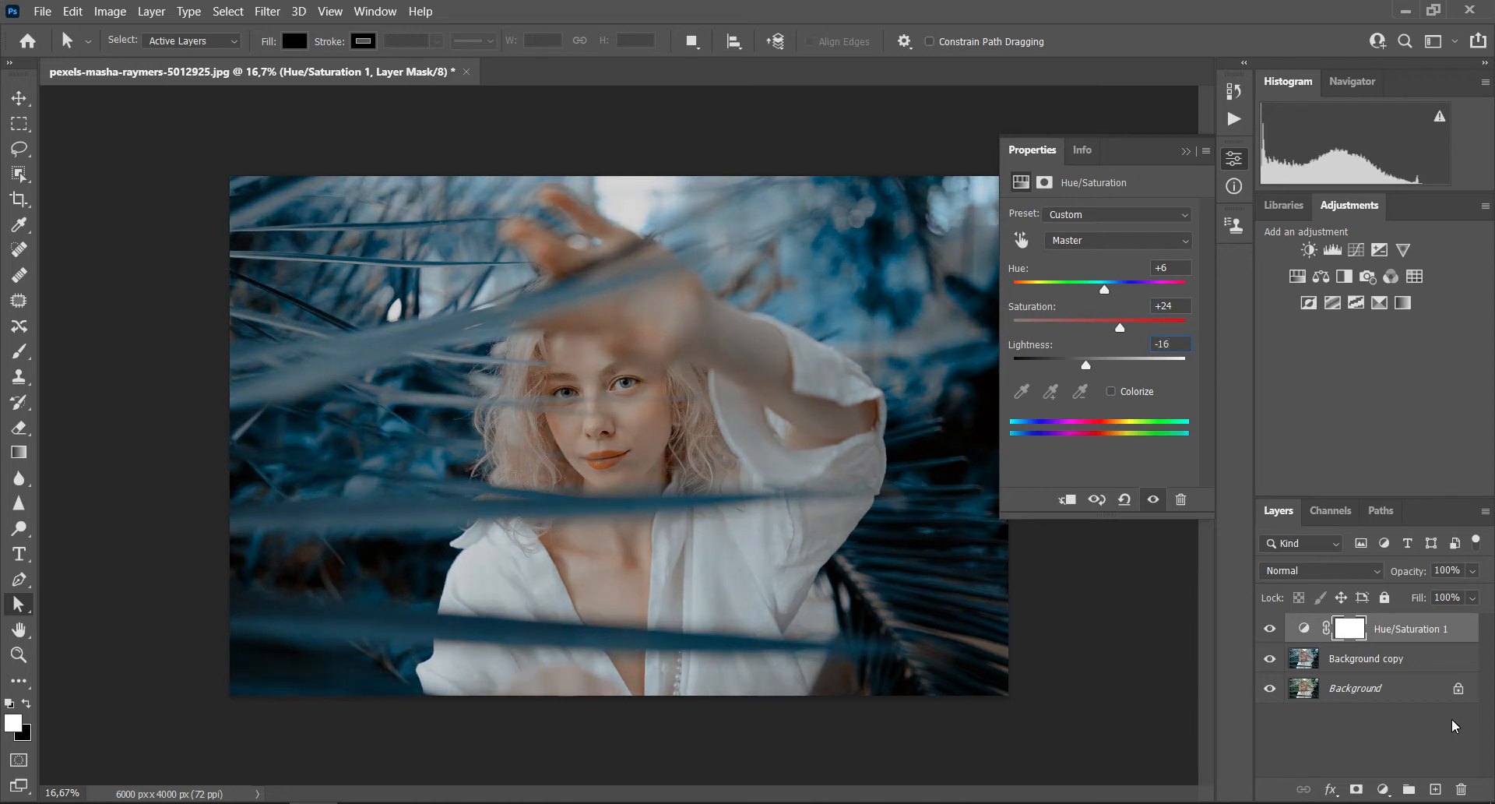
left_click(1186, 149)
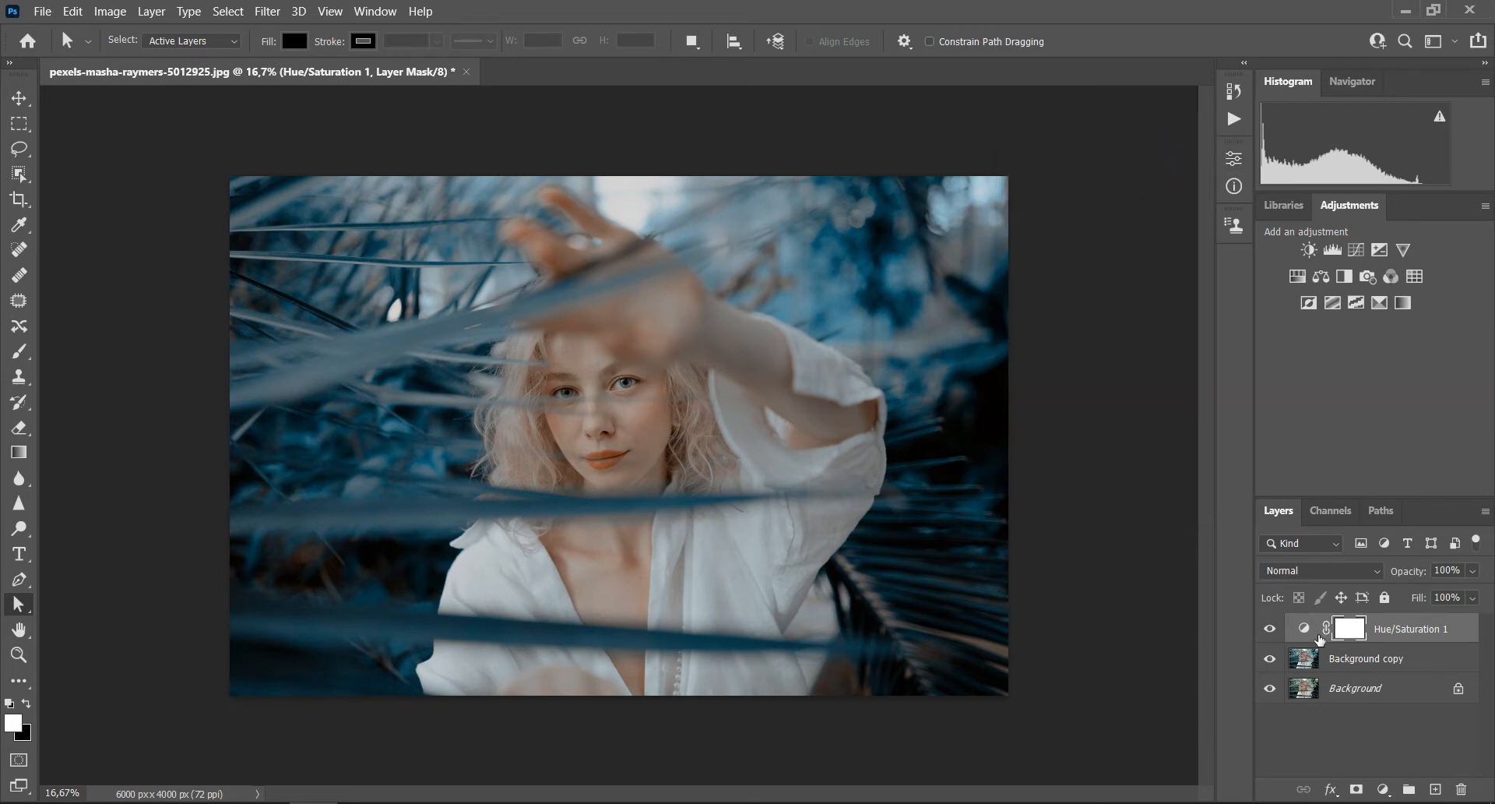
- Add a Selective Color adjustment layer and set its Reds to cyan +19, magenta +20 and black +20 percent
left_click(1384, 789)
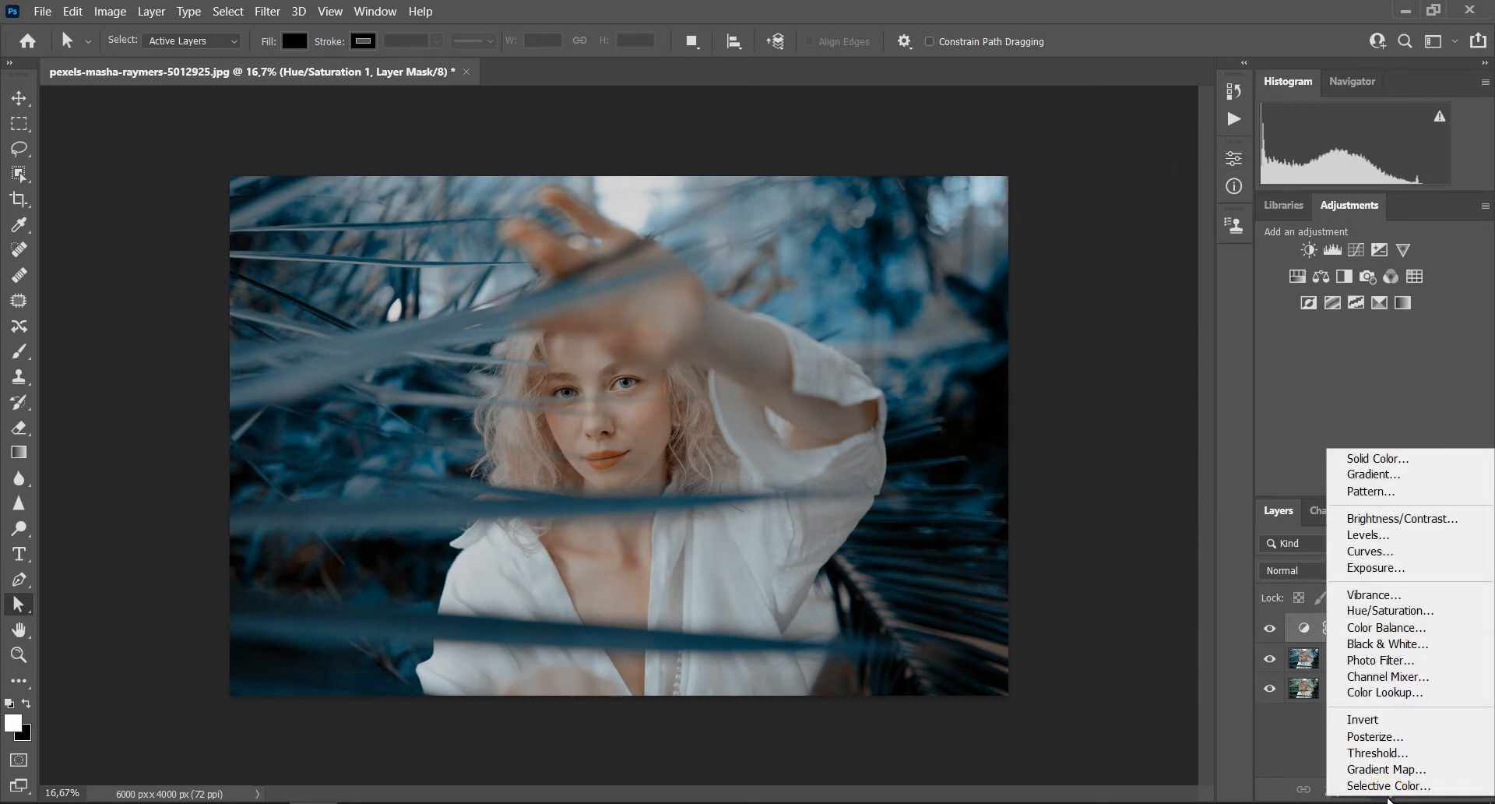
left_click(1390, 786)
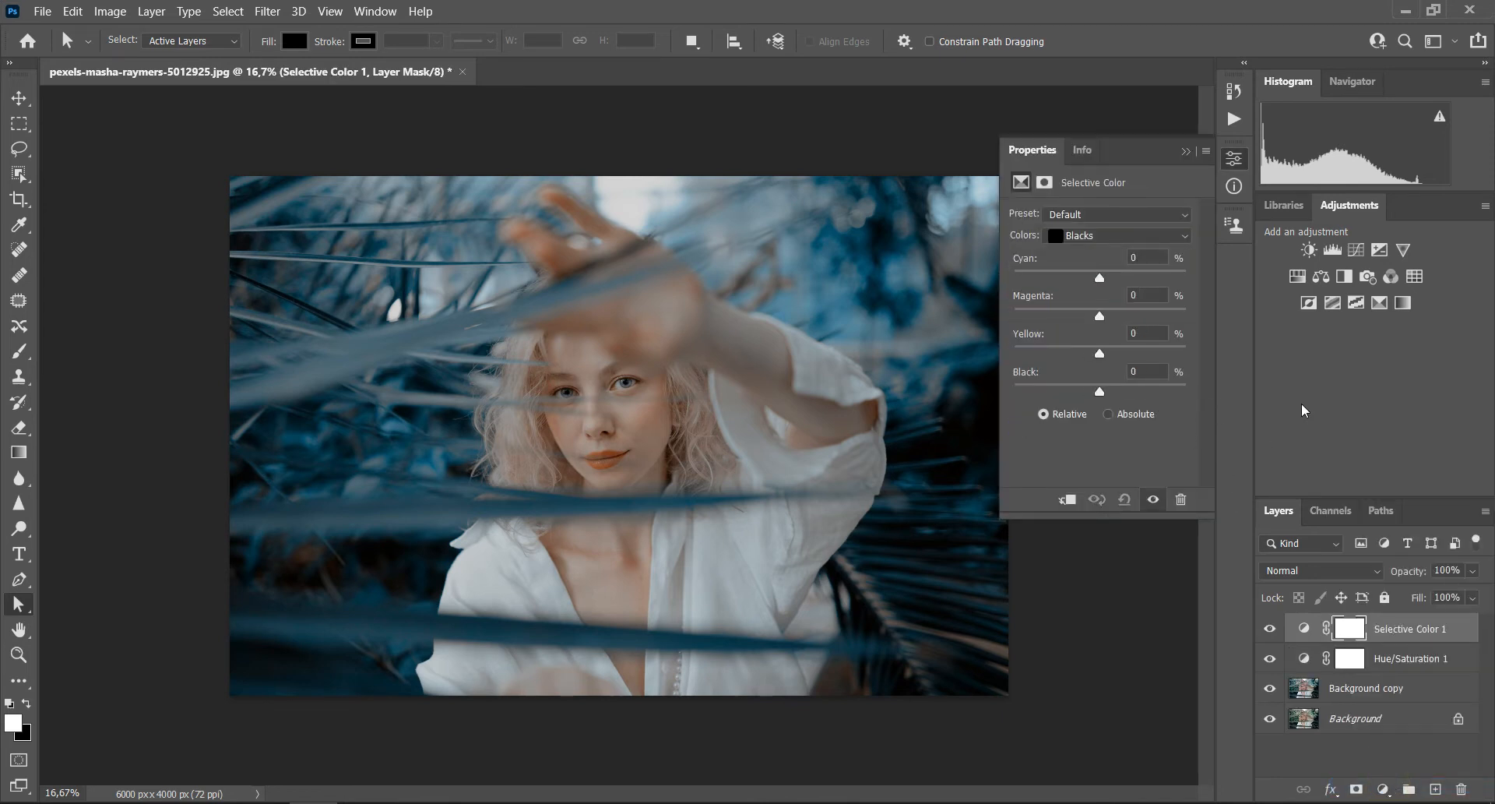
left_click(1139, 236)
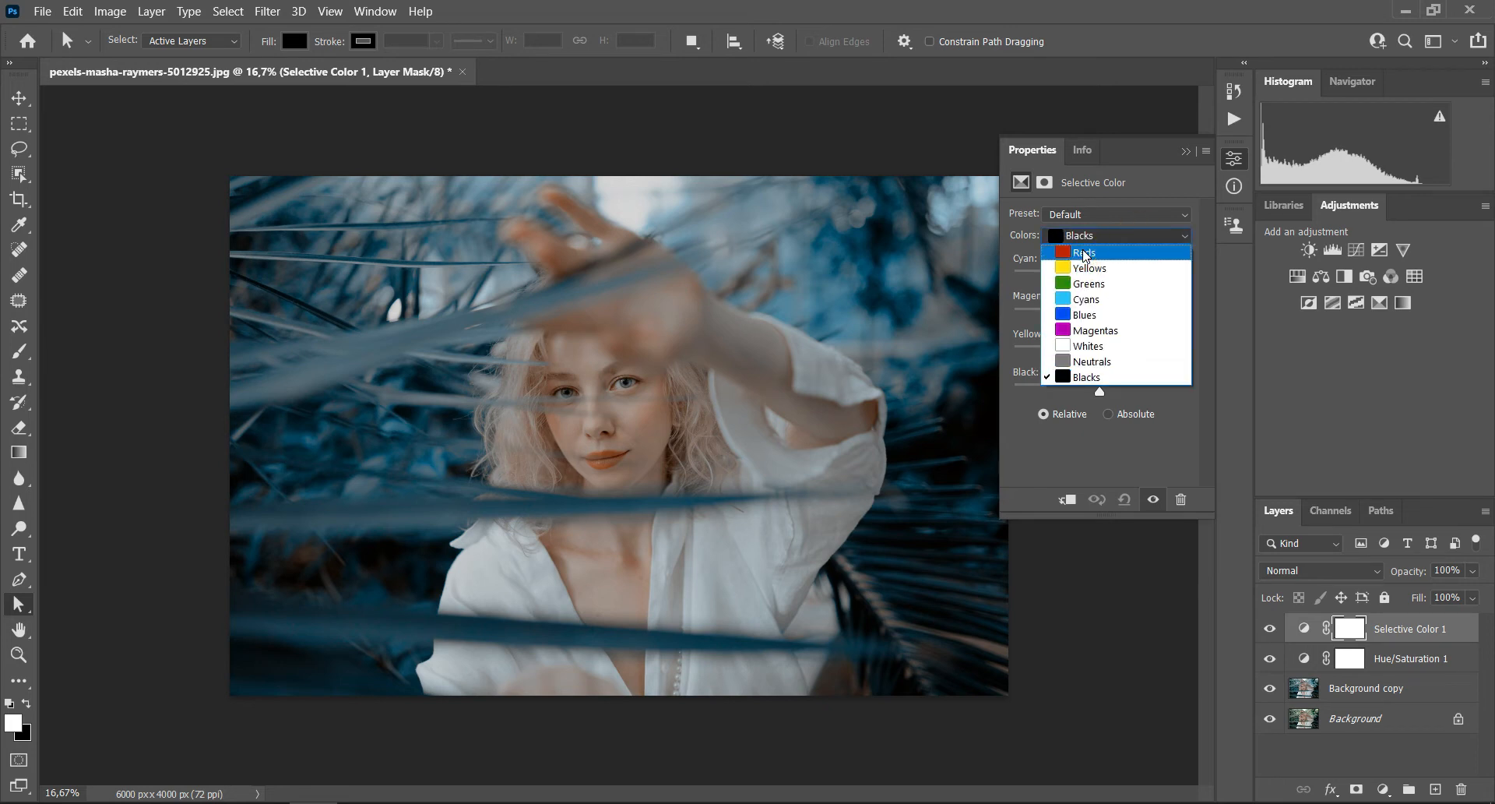
left_click(1084, 253)
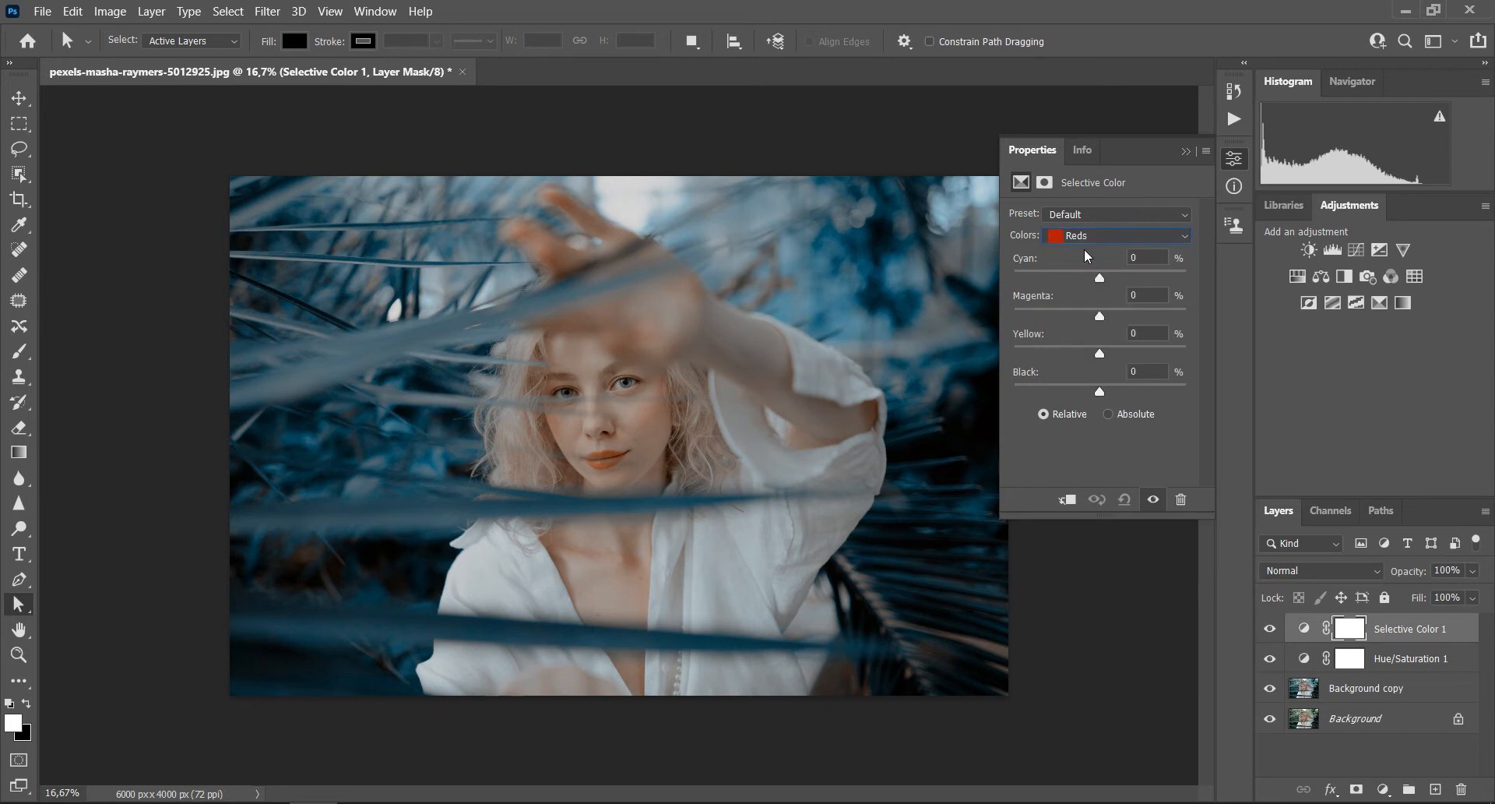
left_click(1147, 258)
type("19")
key("Tab")
type("20")
key("Tab")
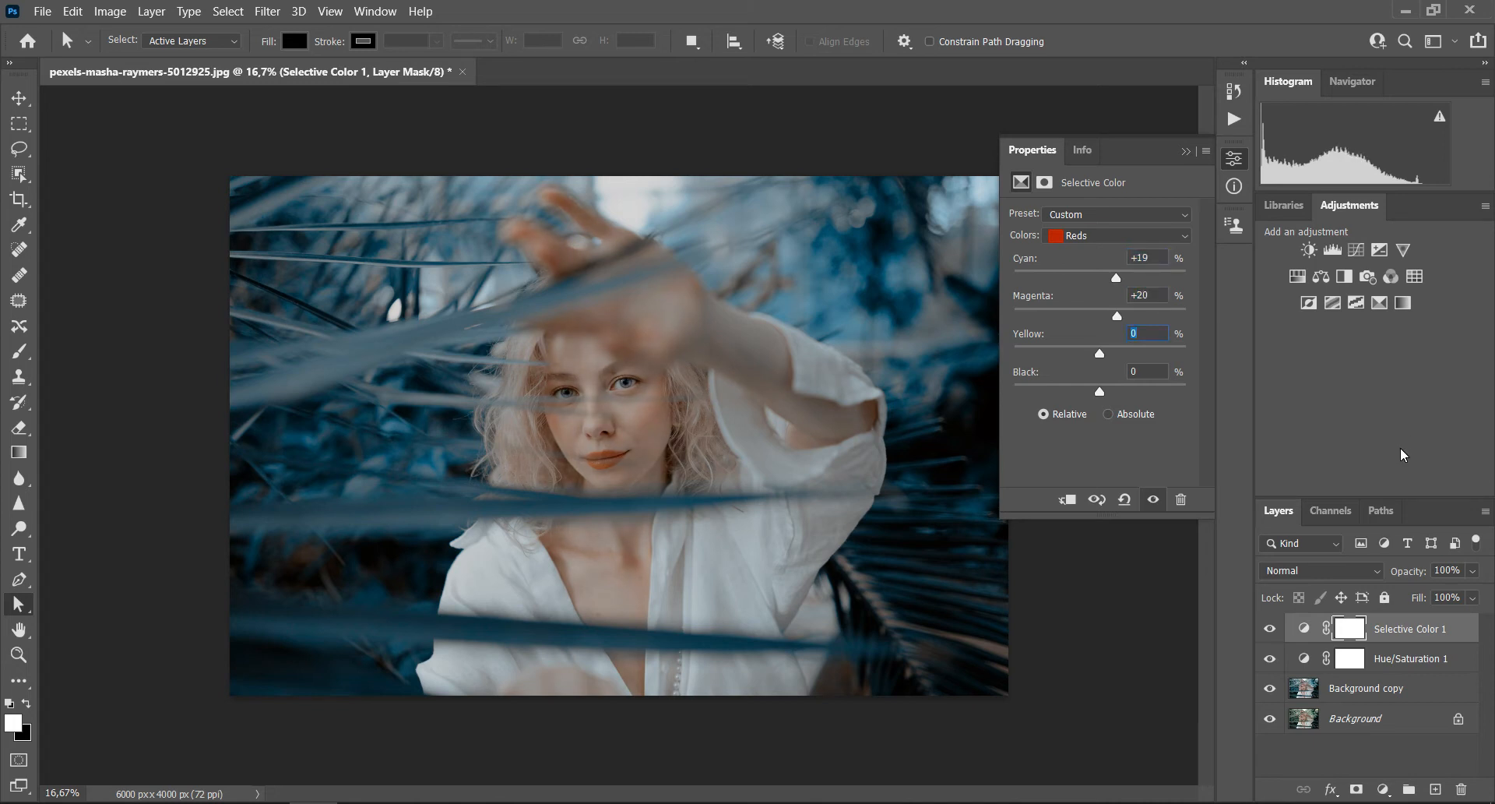
key("Tab")
type("20")
- Set the Blacks of the Selective Color adjustment to cyan +33, yellow -10 and black -10 percent
left_click(1115, 238)
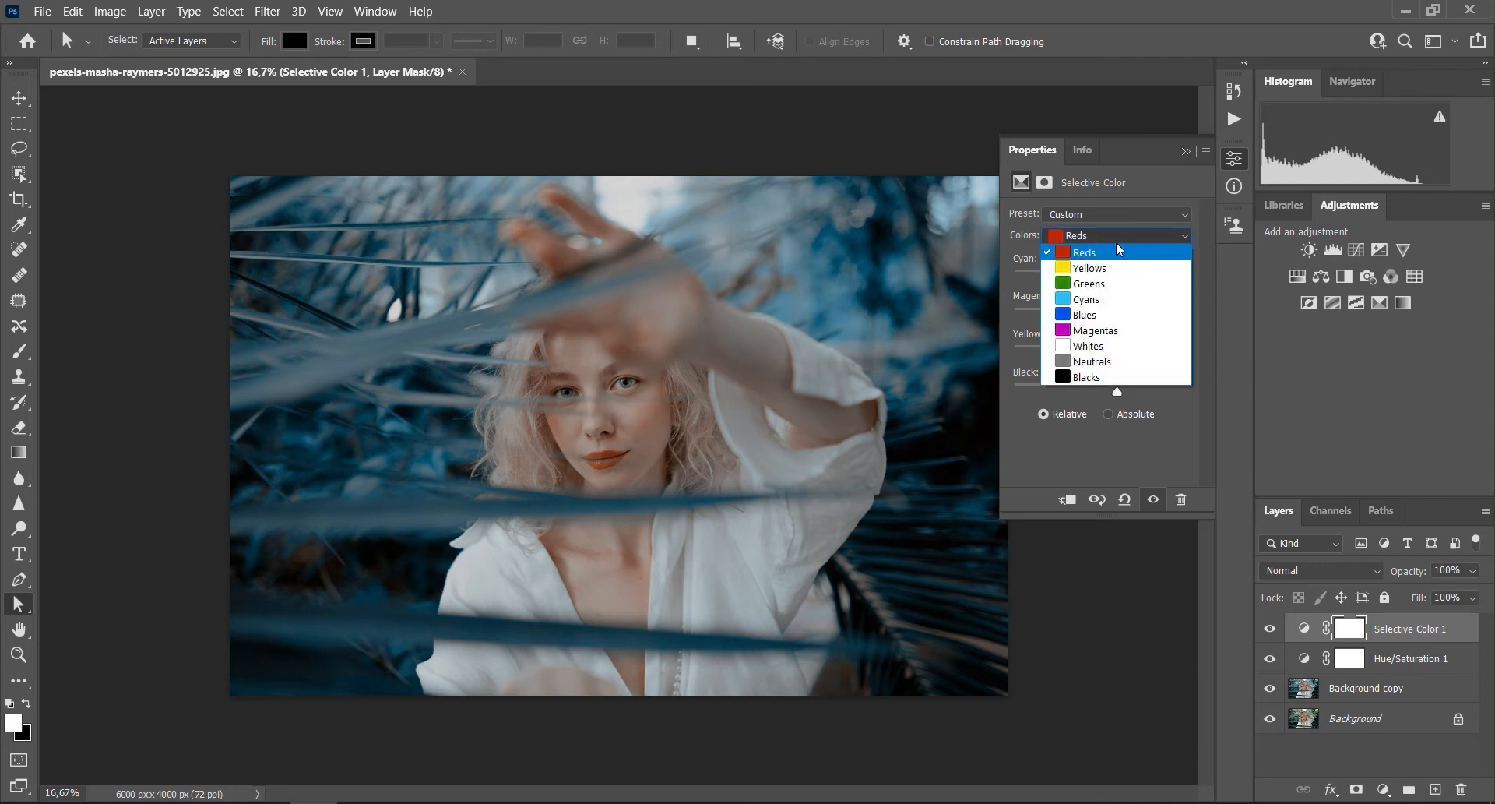
left_click(1072, 379)
left_click(1094, 377)
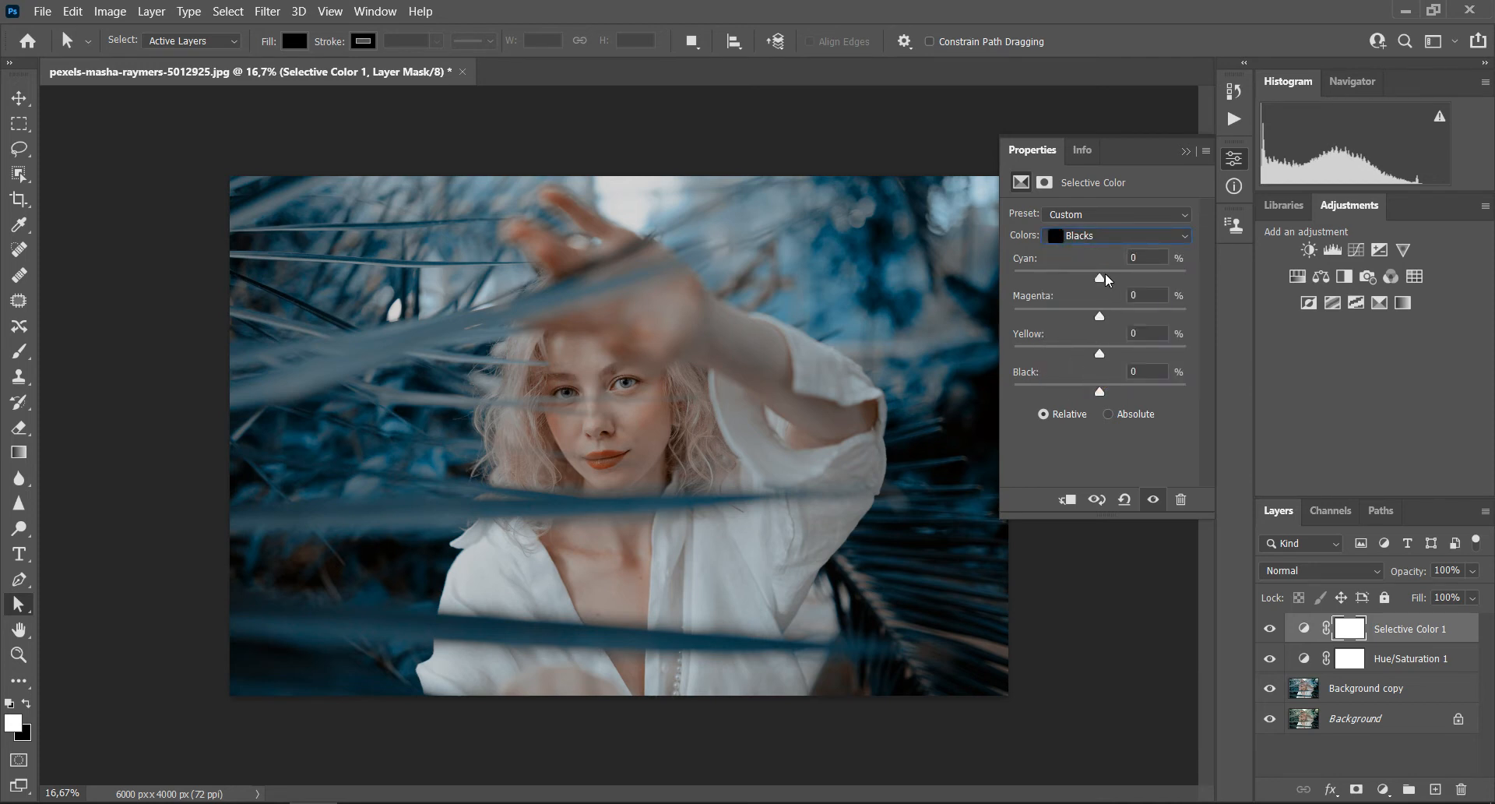
left_click(1145, 257)
type("33")
left_click(1151, 296)
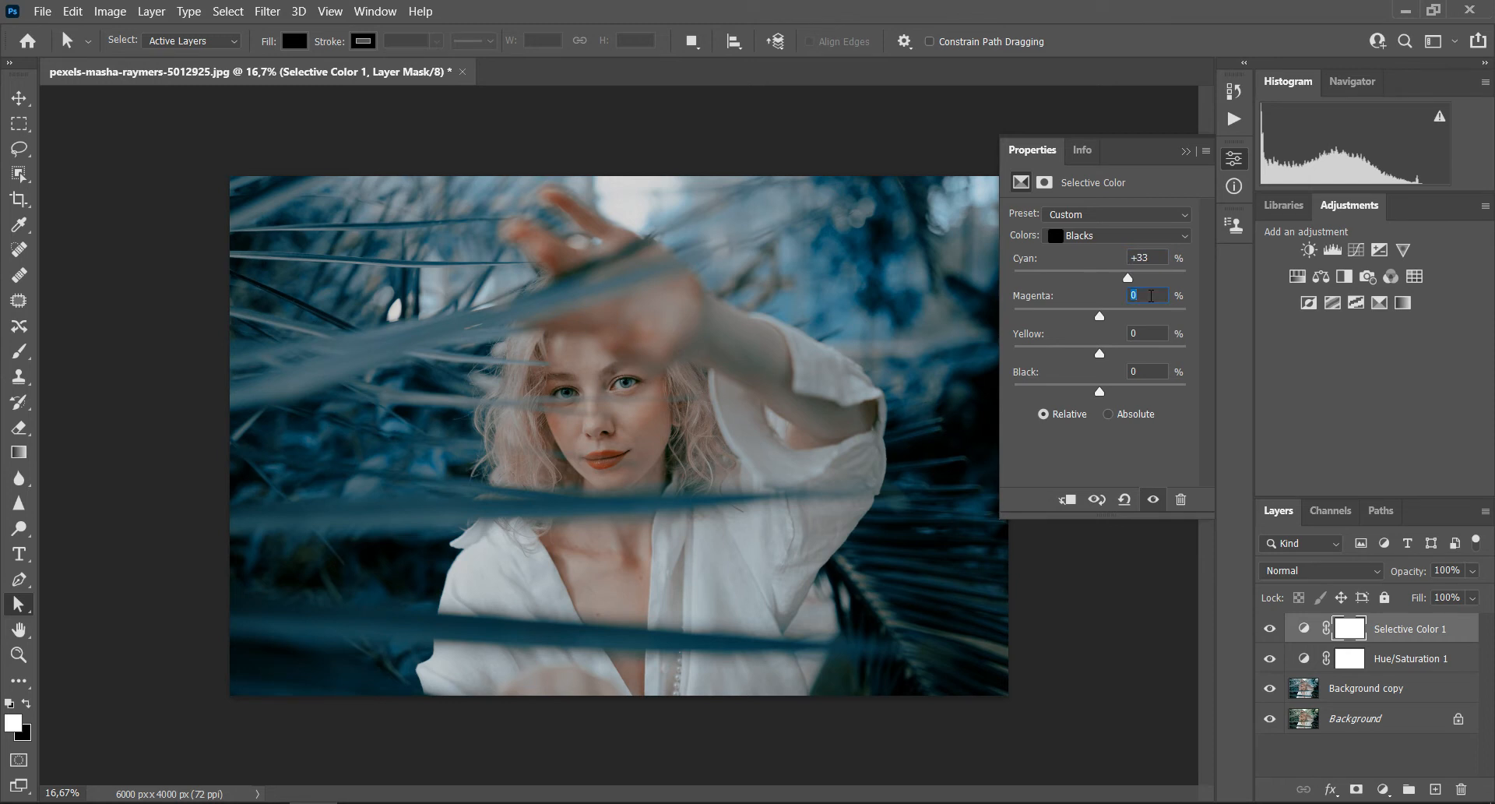
key("Tab")
type("-10")
key("Tab")
type("-10")
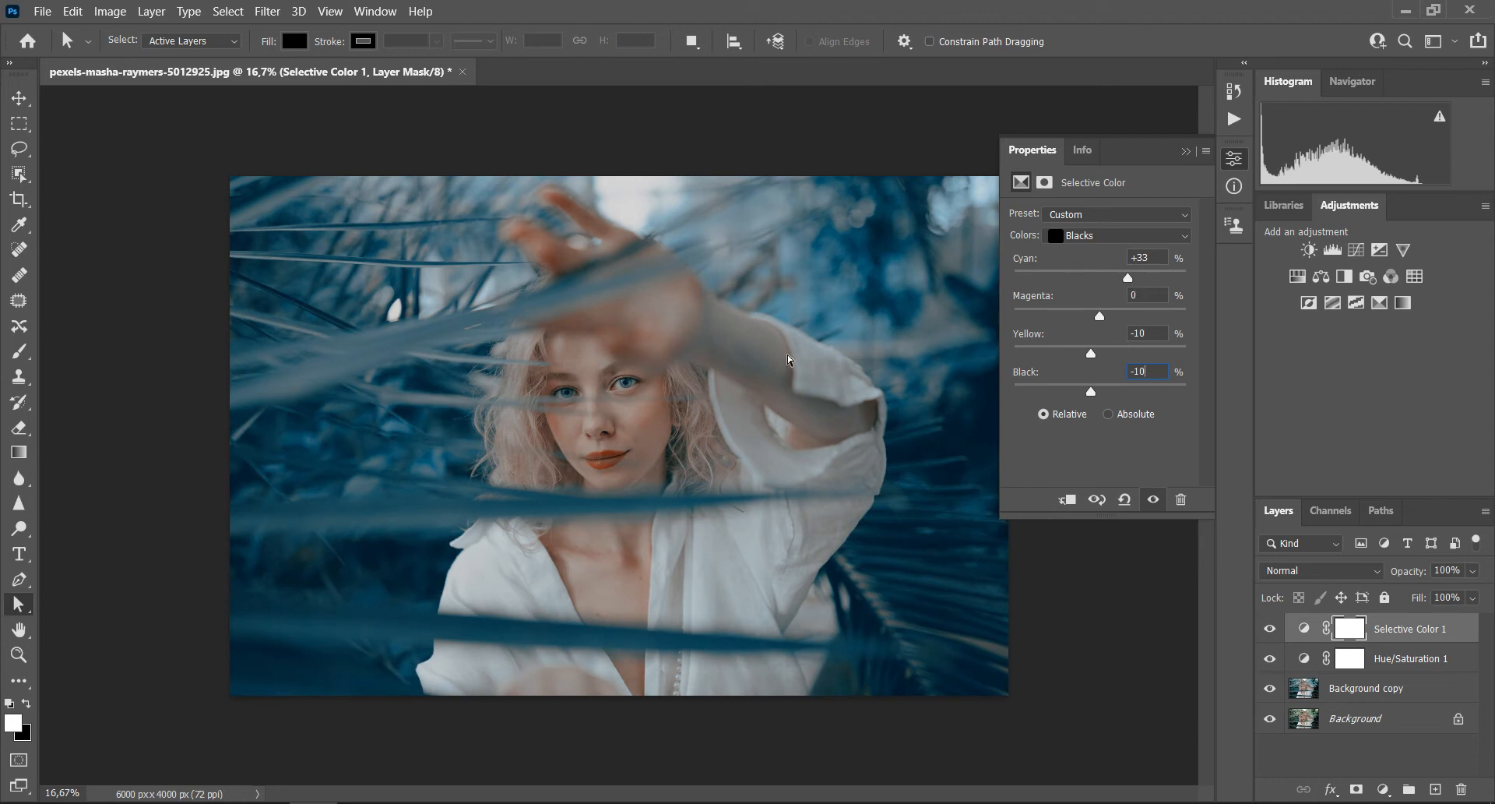
left_click(1184, 147)
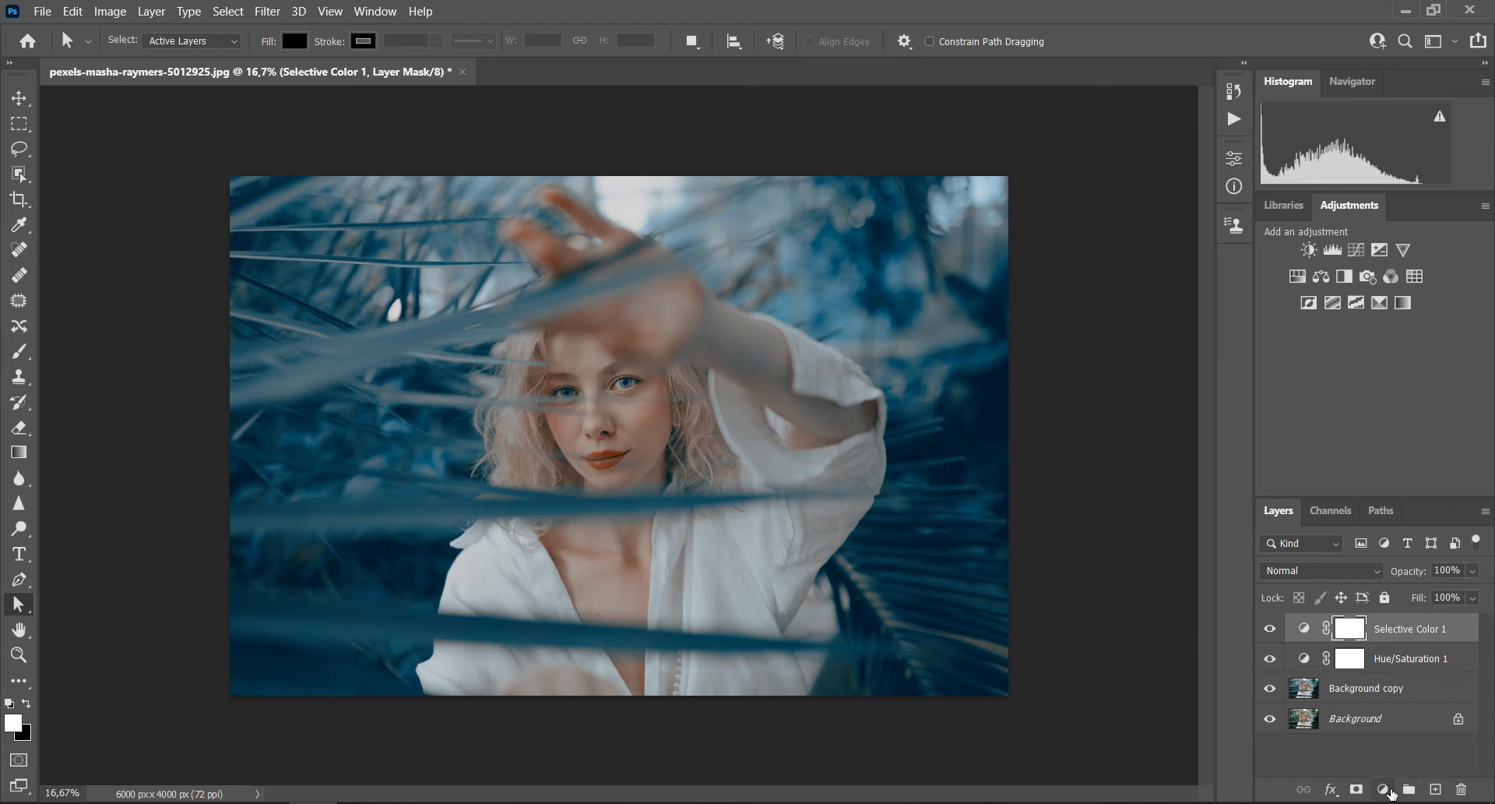
- Add a Brightness/Contrast adjustment layer above the Selective Color layer and slightly adjust its brightness and contrast
left_click(1382, 789)
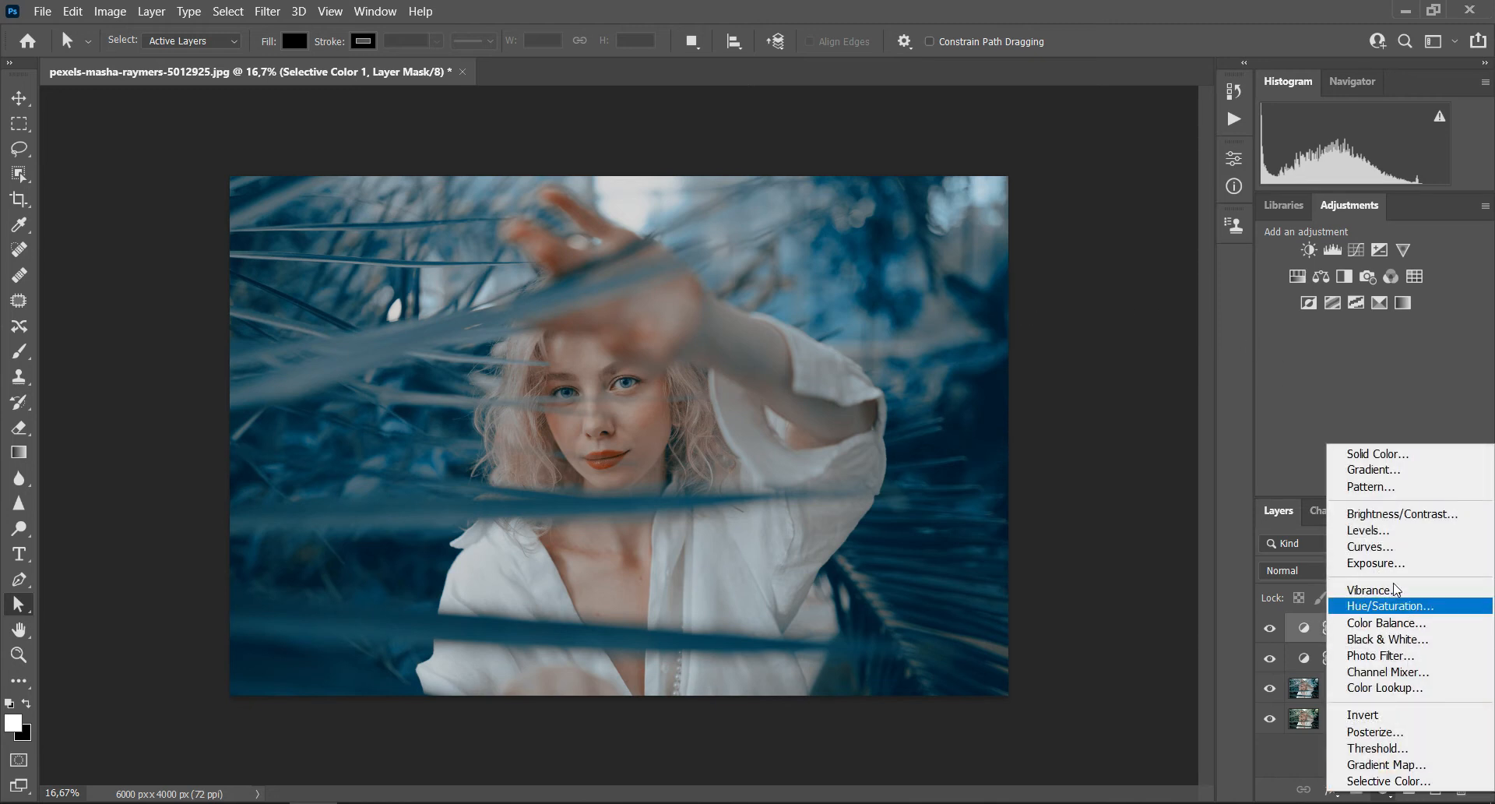
left_click(1403, 517)
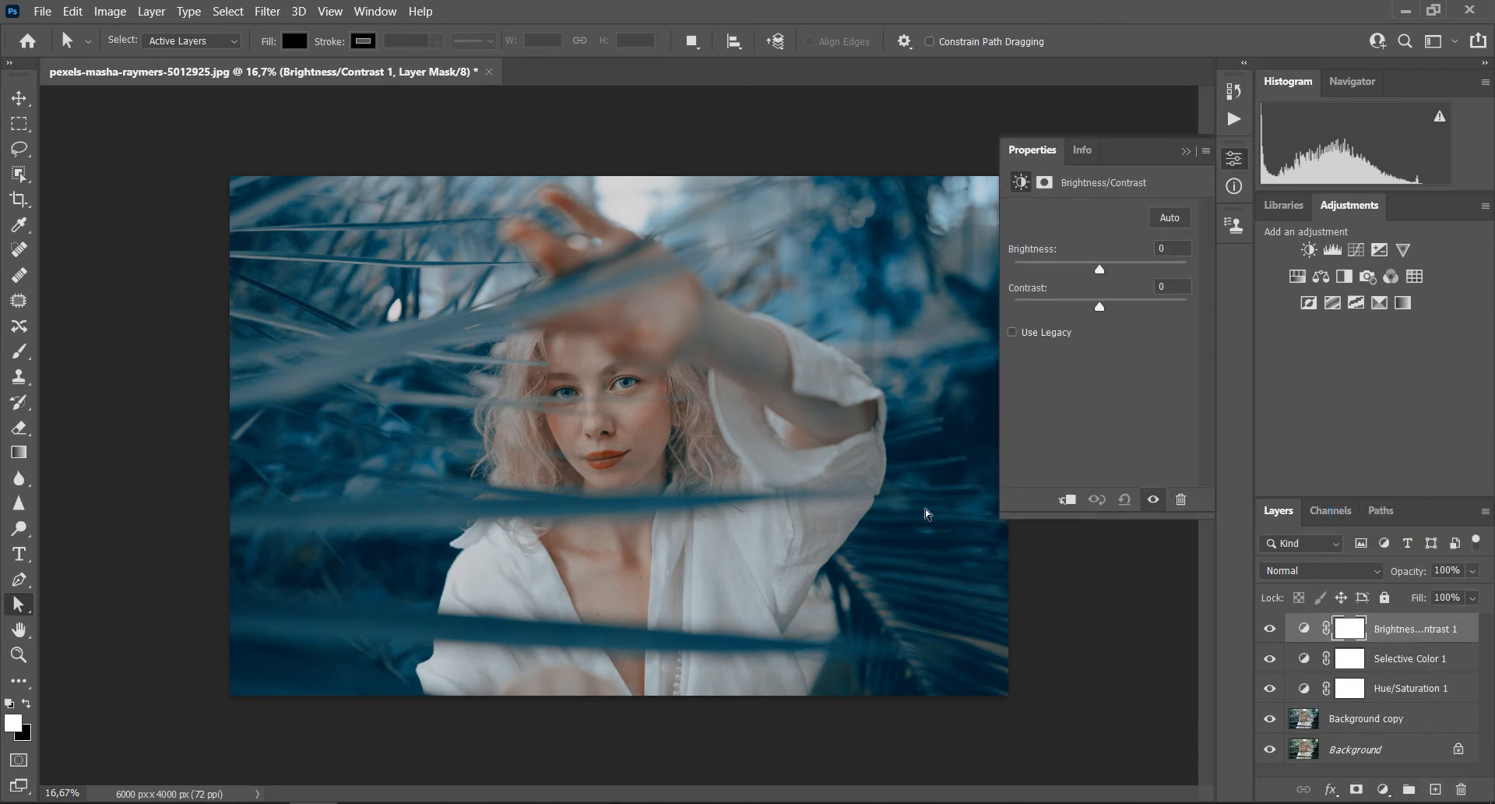
left_click_drag(1103, 274, 1102, 303)
left_click(1185, 153)
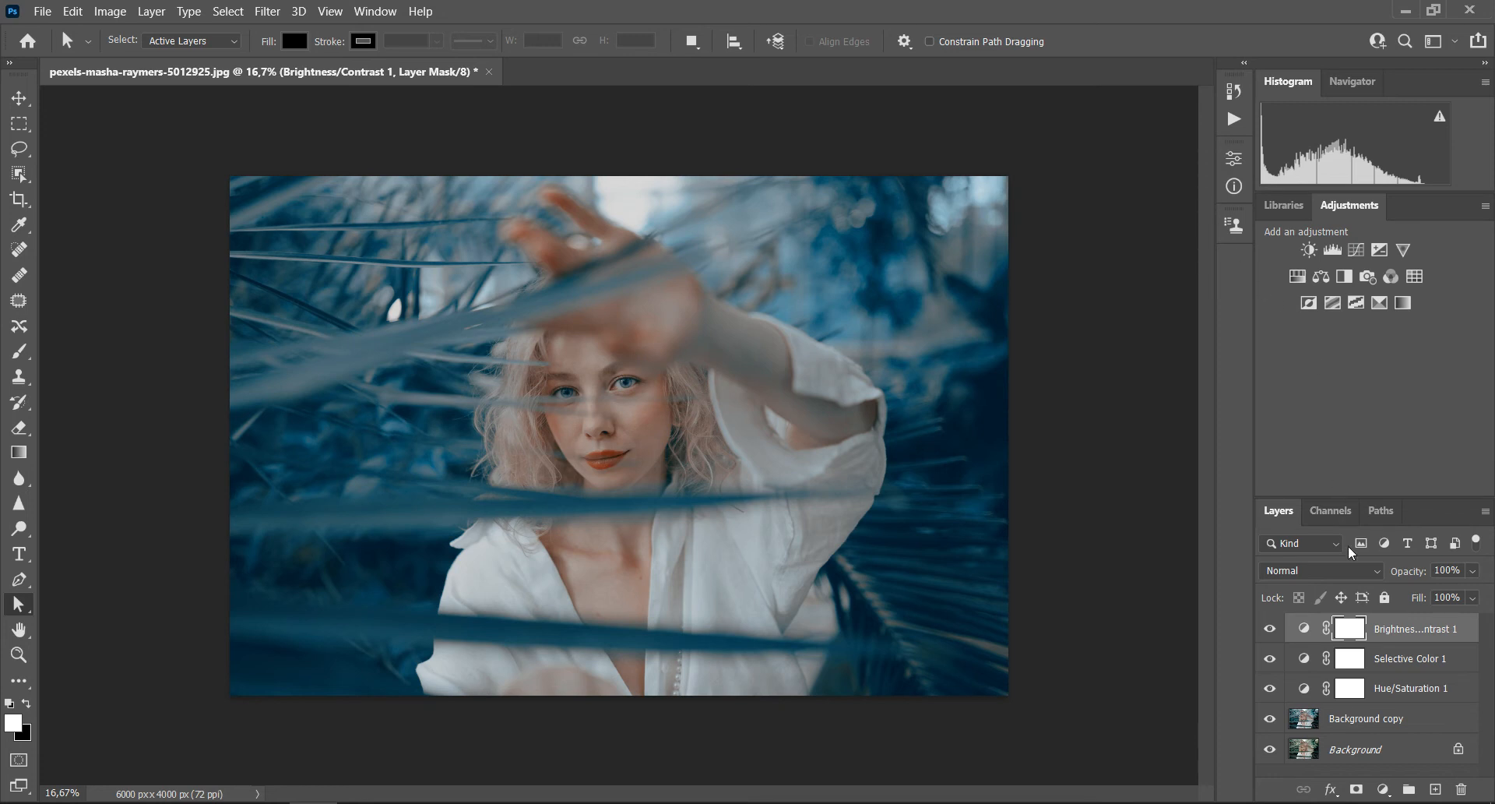
- Add an Exposure adjustment layer with exposure +0.83, offset -0.0114 and gamma correction 0.94
left_click(1384, 790)
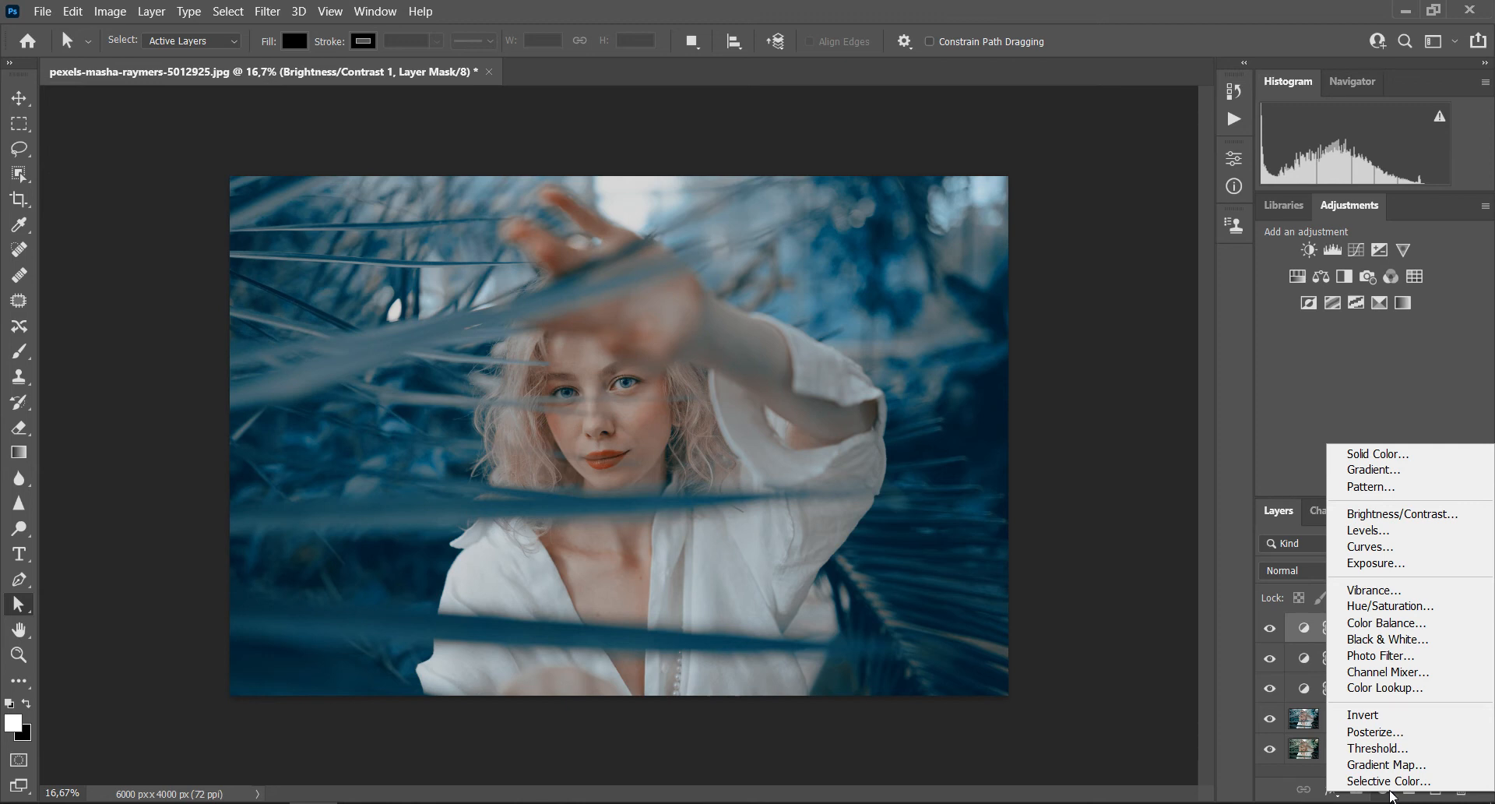
left_click(1392, 562)
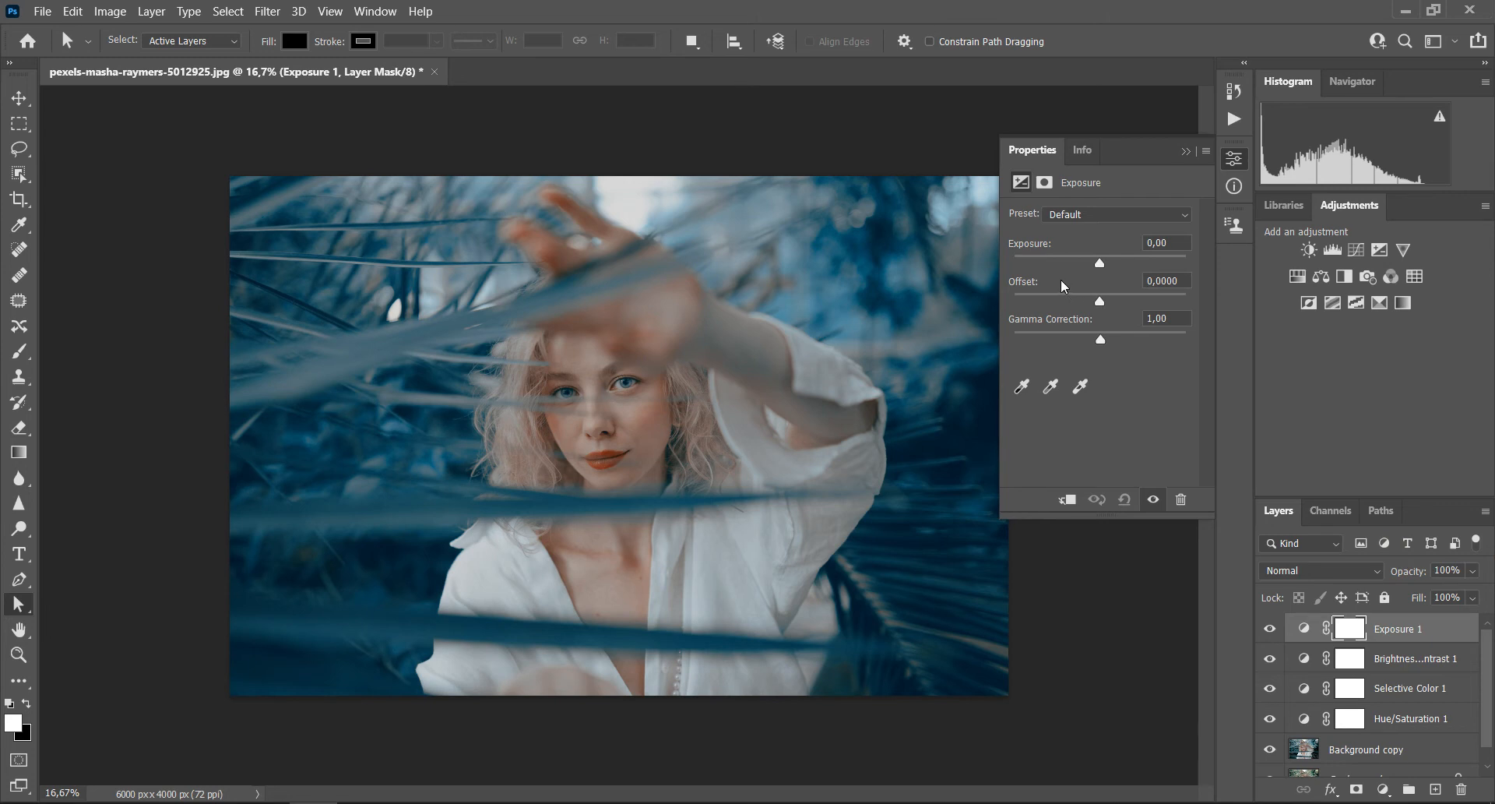
left_click_drag(1101, 255, 1111, 263)
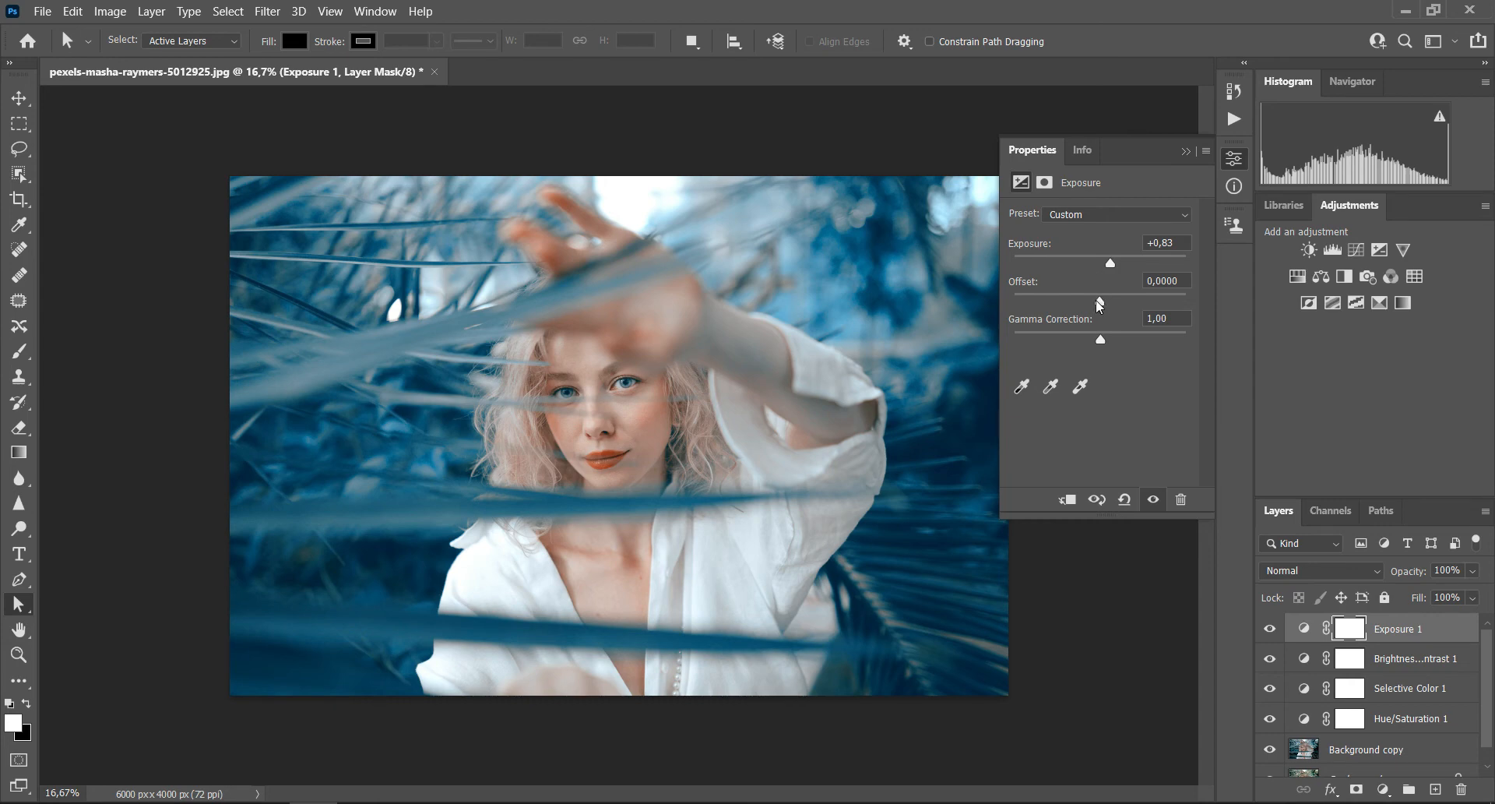
left_click_drag(1097, 299, 1099, 299)
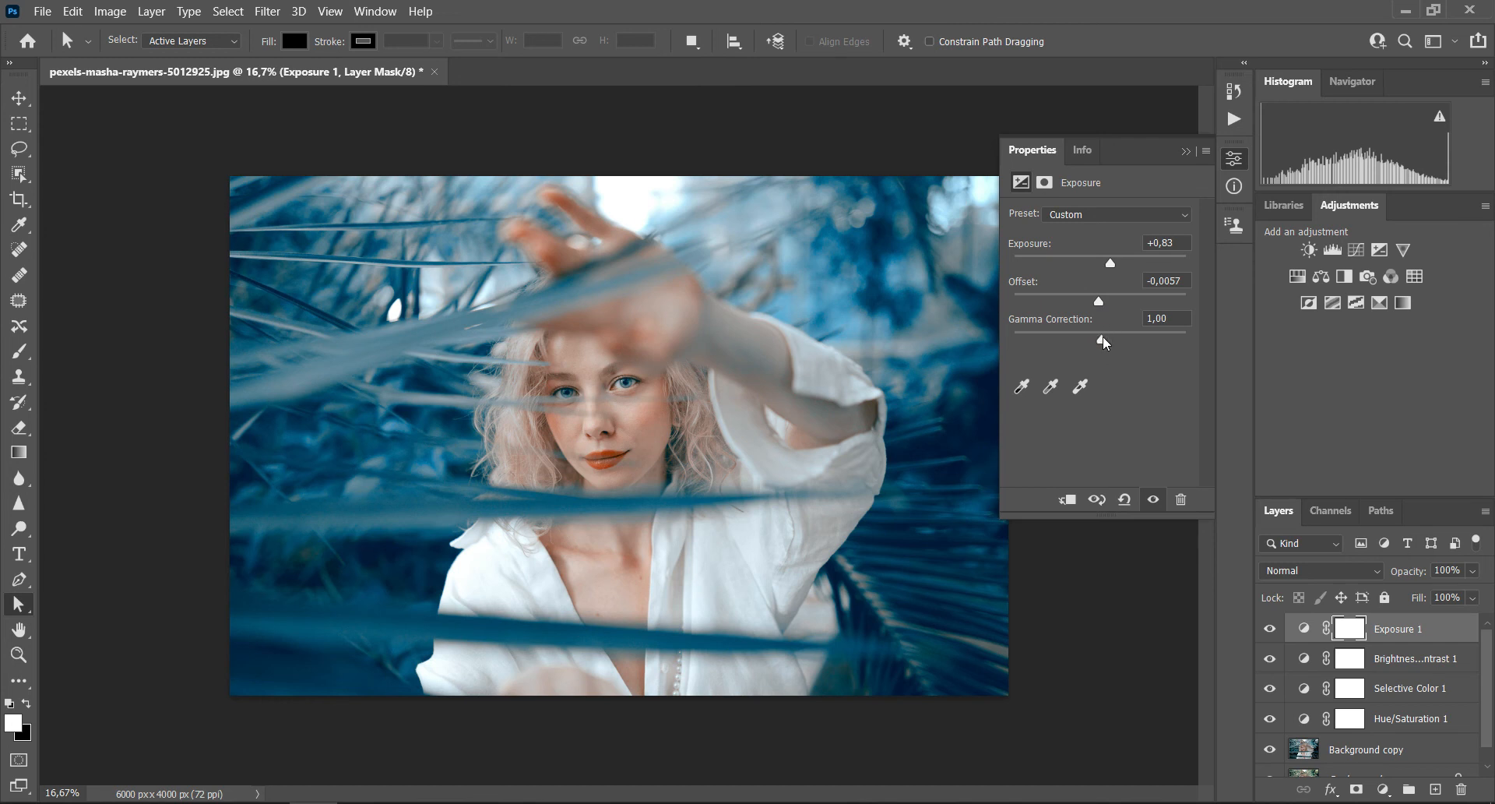
left_click_drag(1102, 336, 1106, 336)
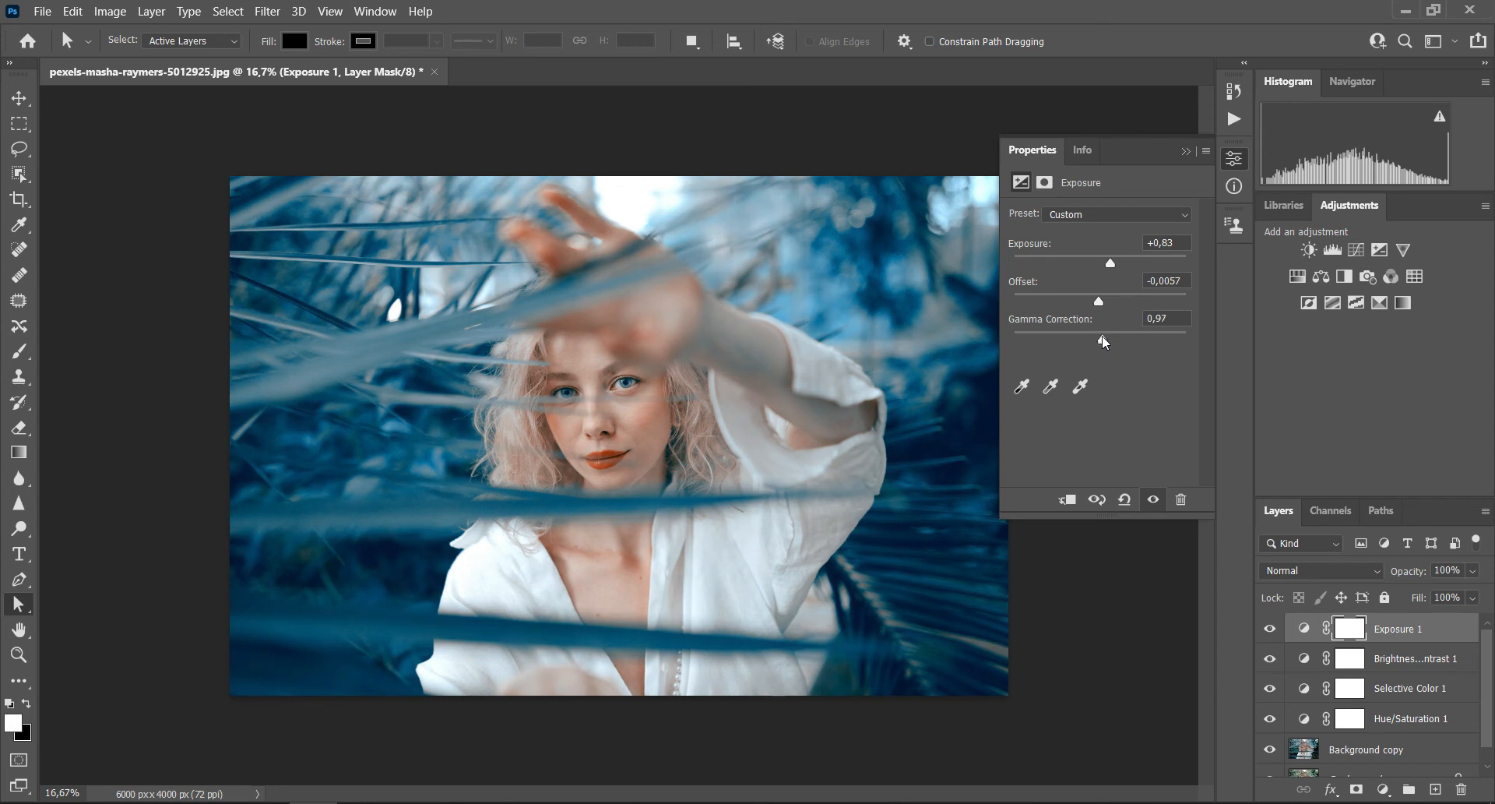
left_click_drag(1102, 335, 1093, 300)
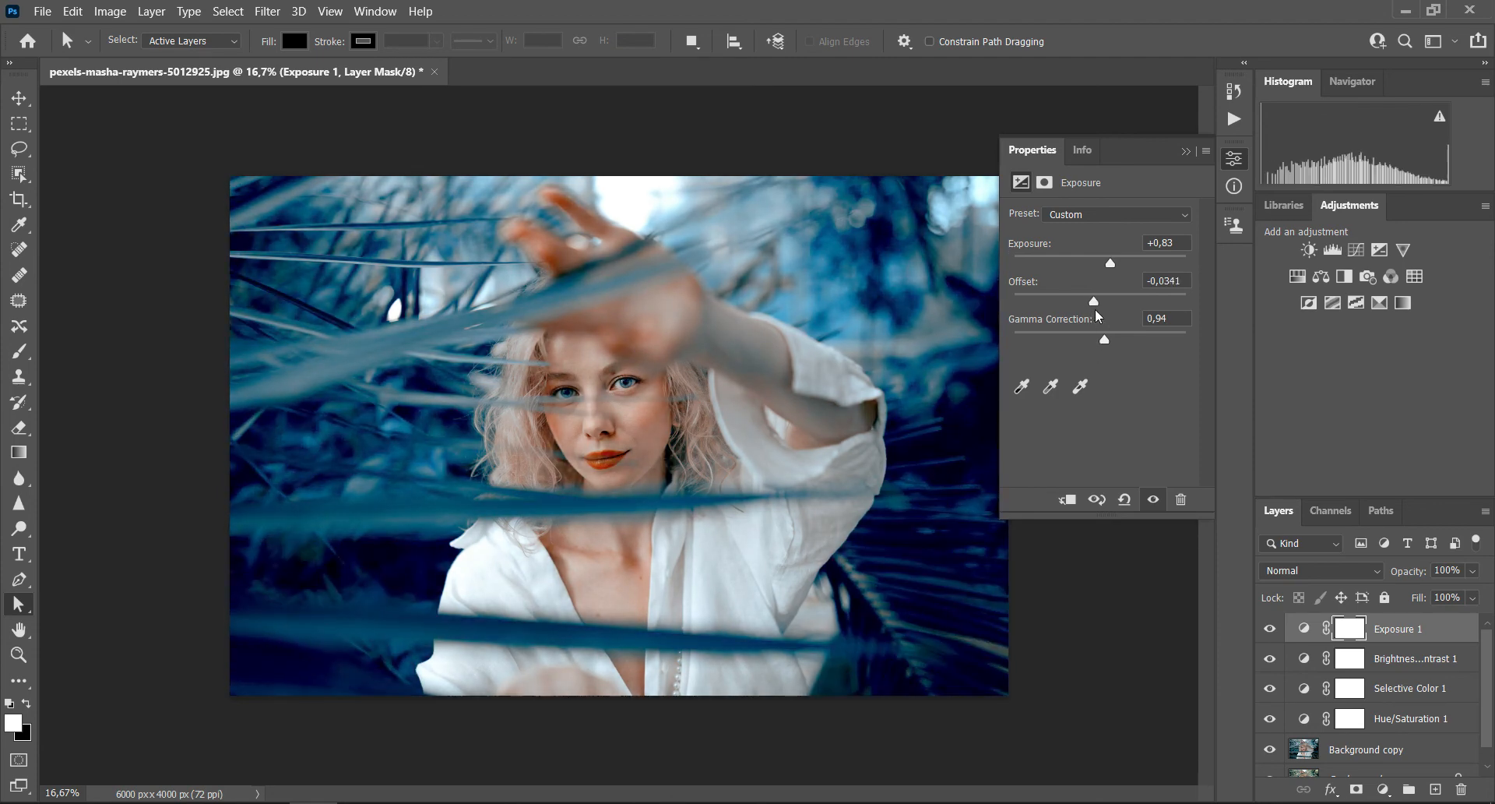
left_click_drag(1094, 301, 1098, 300)
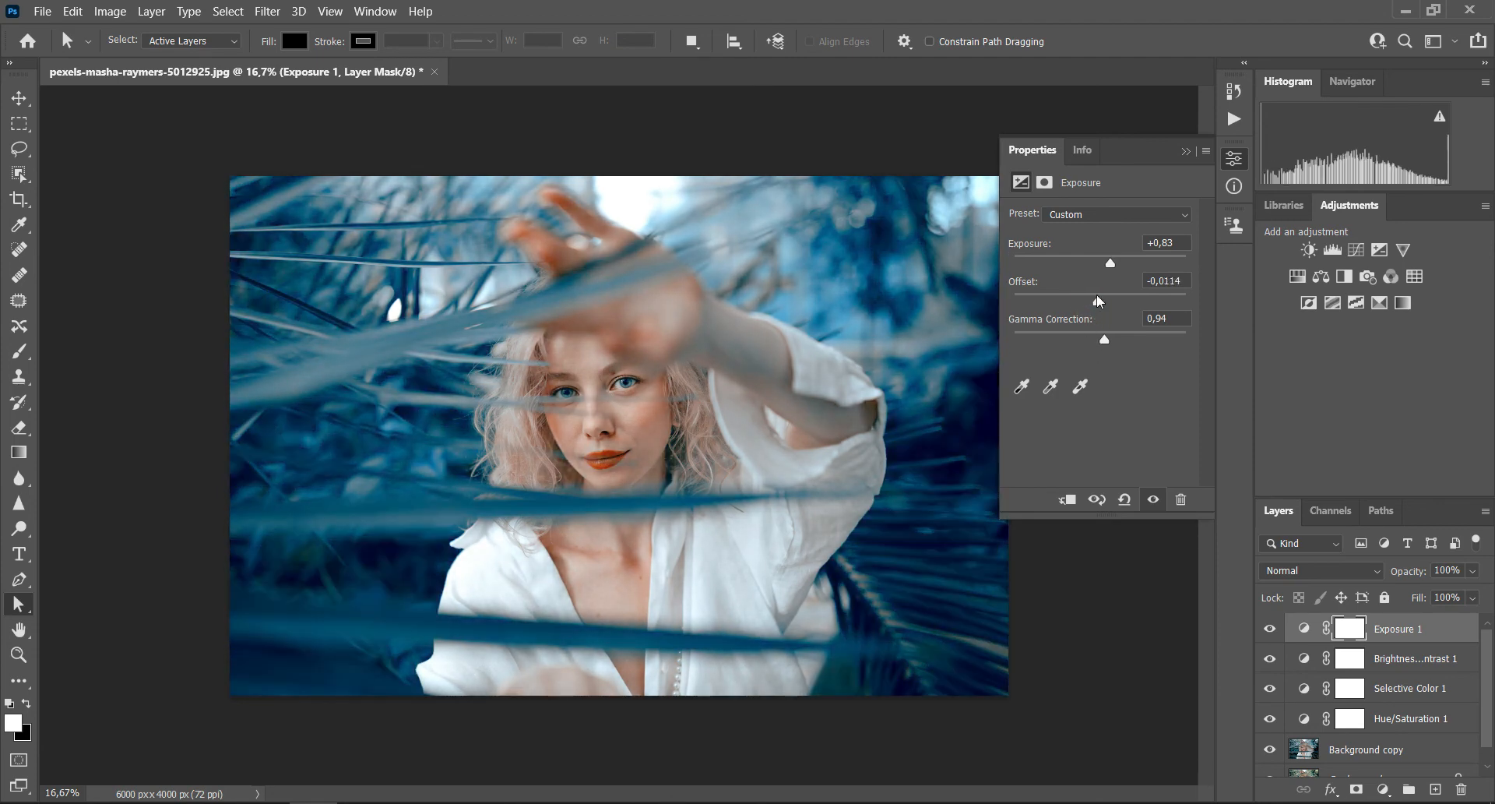
left_click(1186, 151)
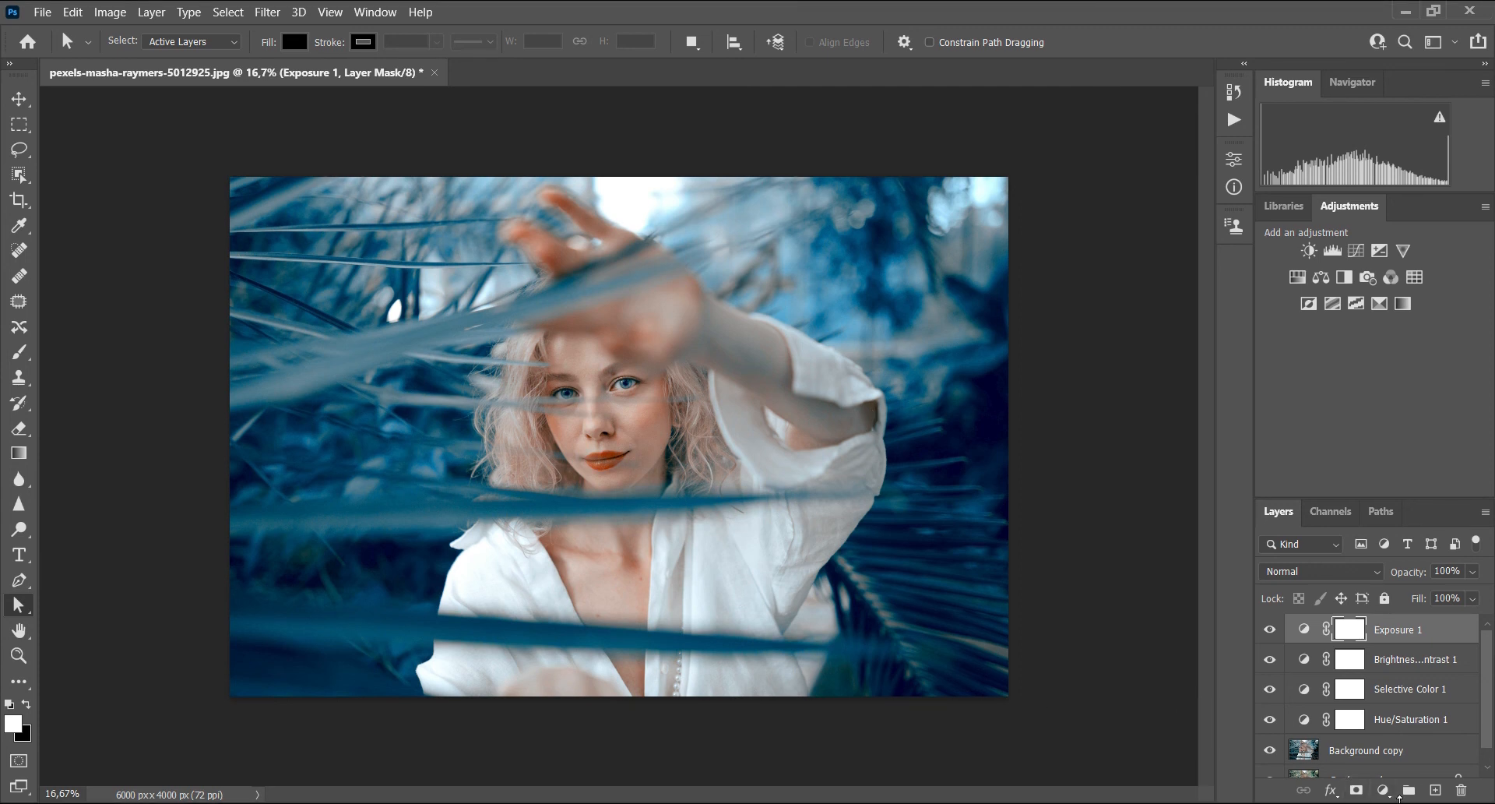
- Add a Curves adjustment layer, raise the black point of its RGB curve slightly and pull a lower-midtone point just below the diagonal
left_click(1383, 790)
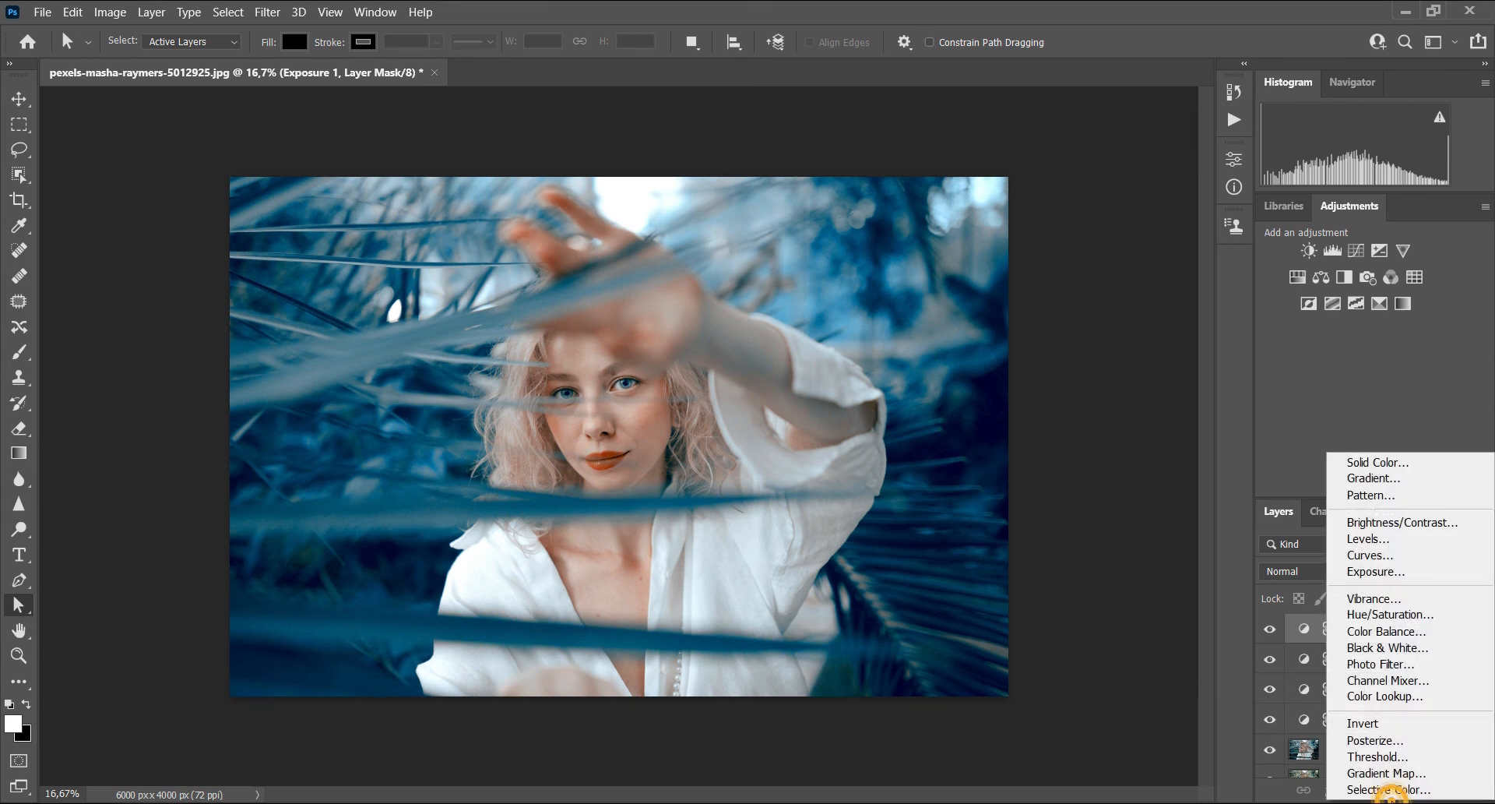
left_click(1402, 562)
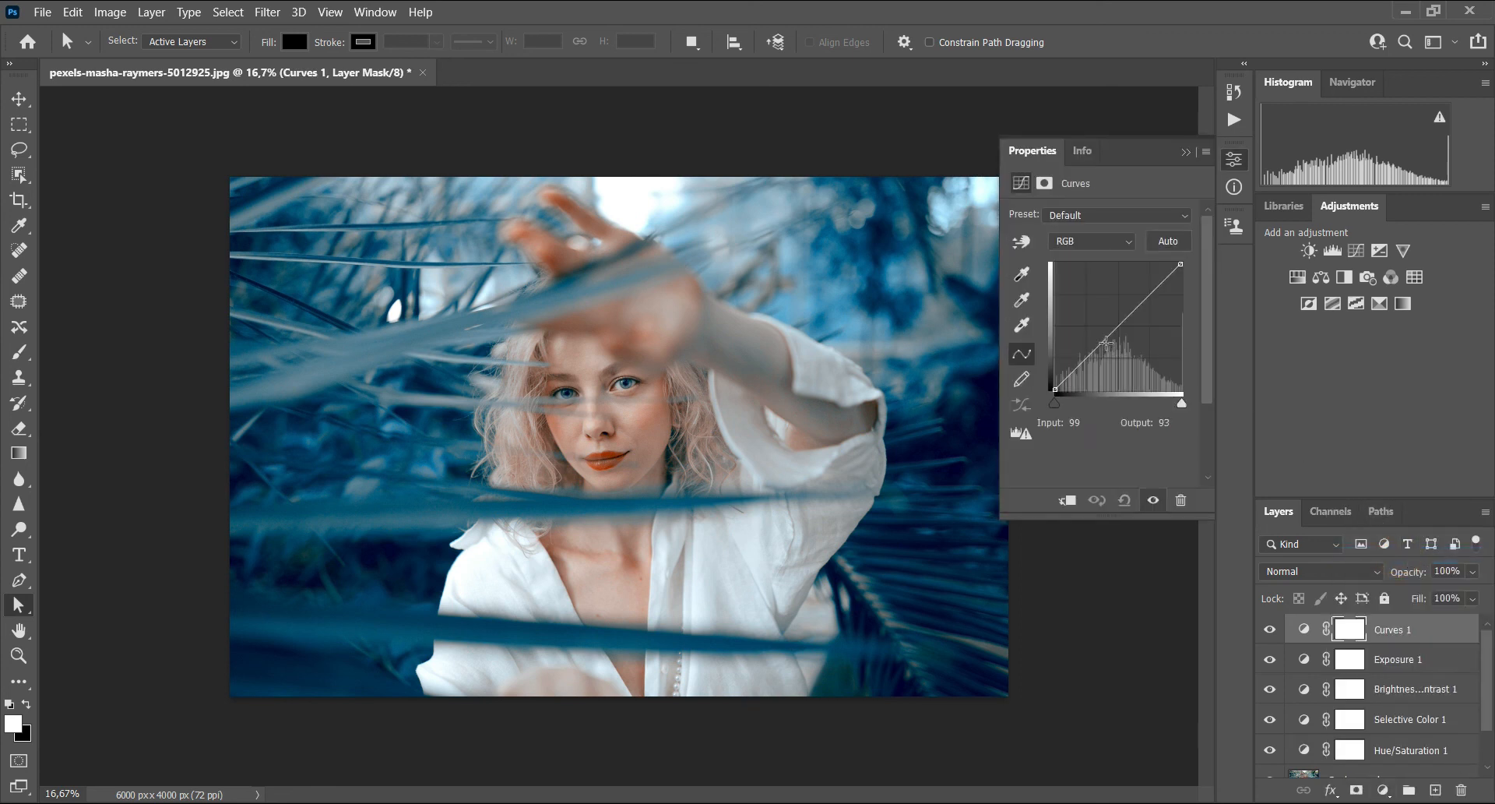
left_click(1054, 388)
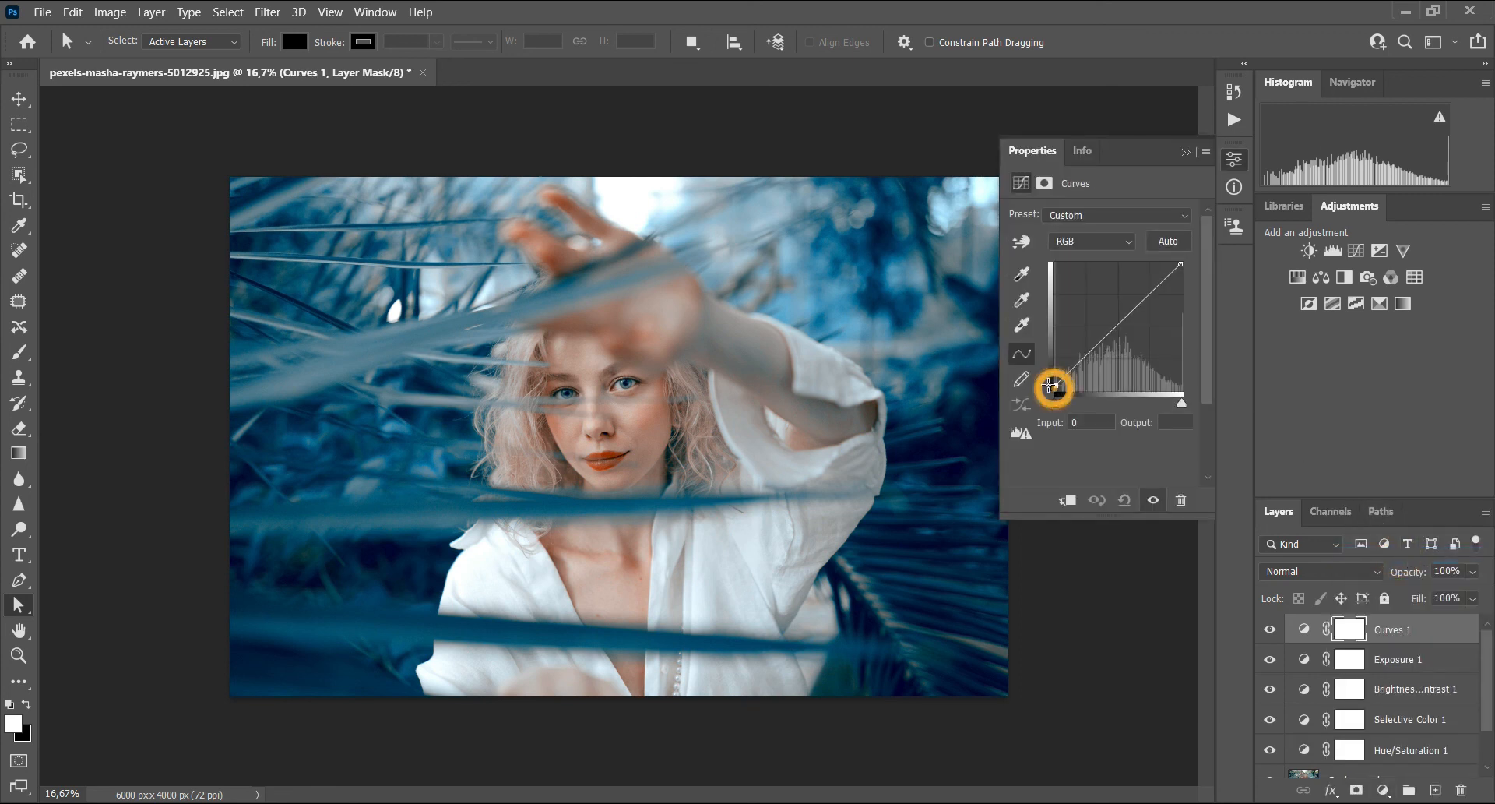
left_click_drag(1054, 385, 1055, 397)
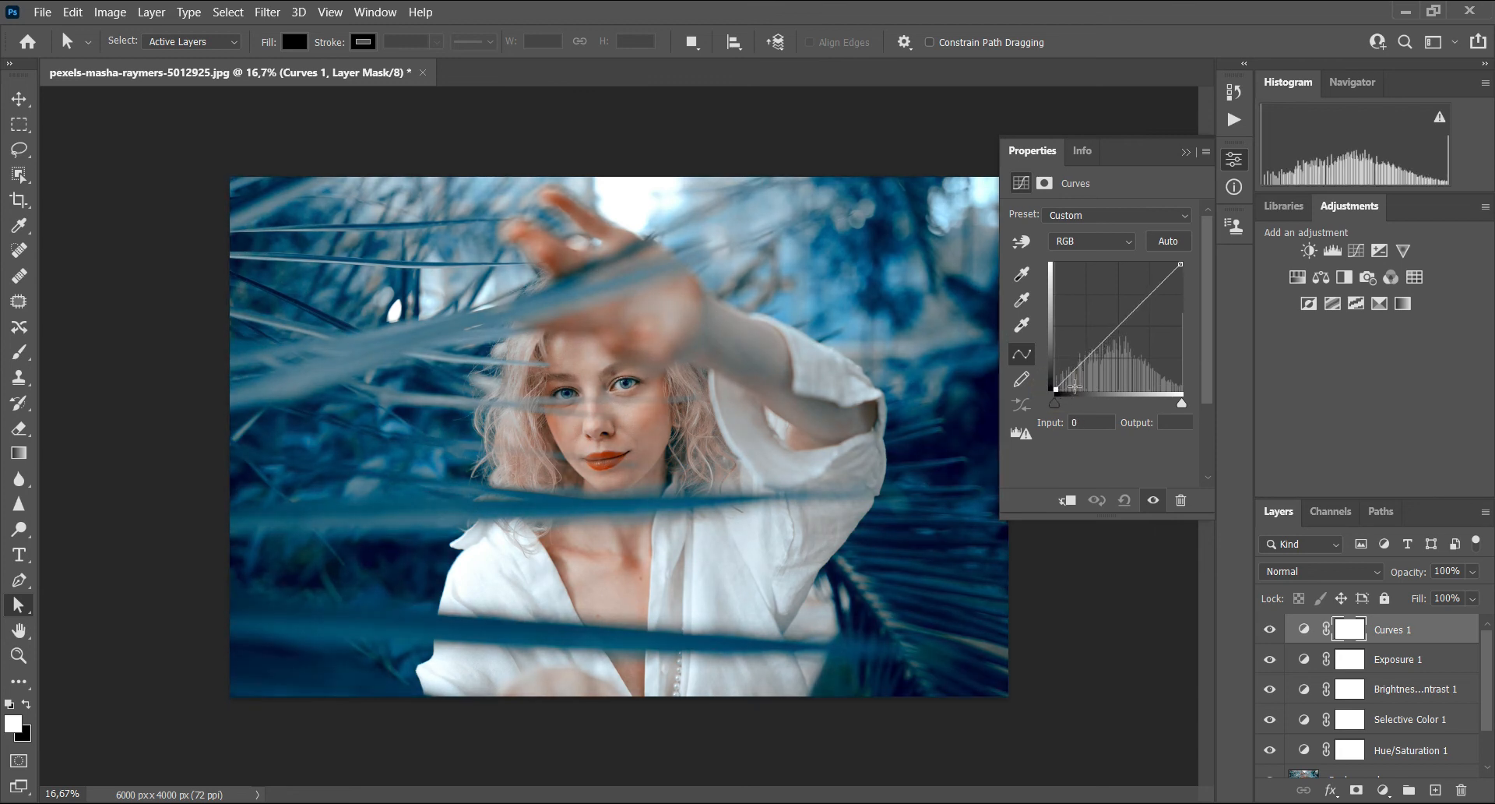
mouse_move(1104, 341)
left_mouse_down()
mouse_move(1094, 355)
mouse_move(1095, 331)
mouse_move(1105, 345)
left_mouse_up()
left_click(1054, 391)
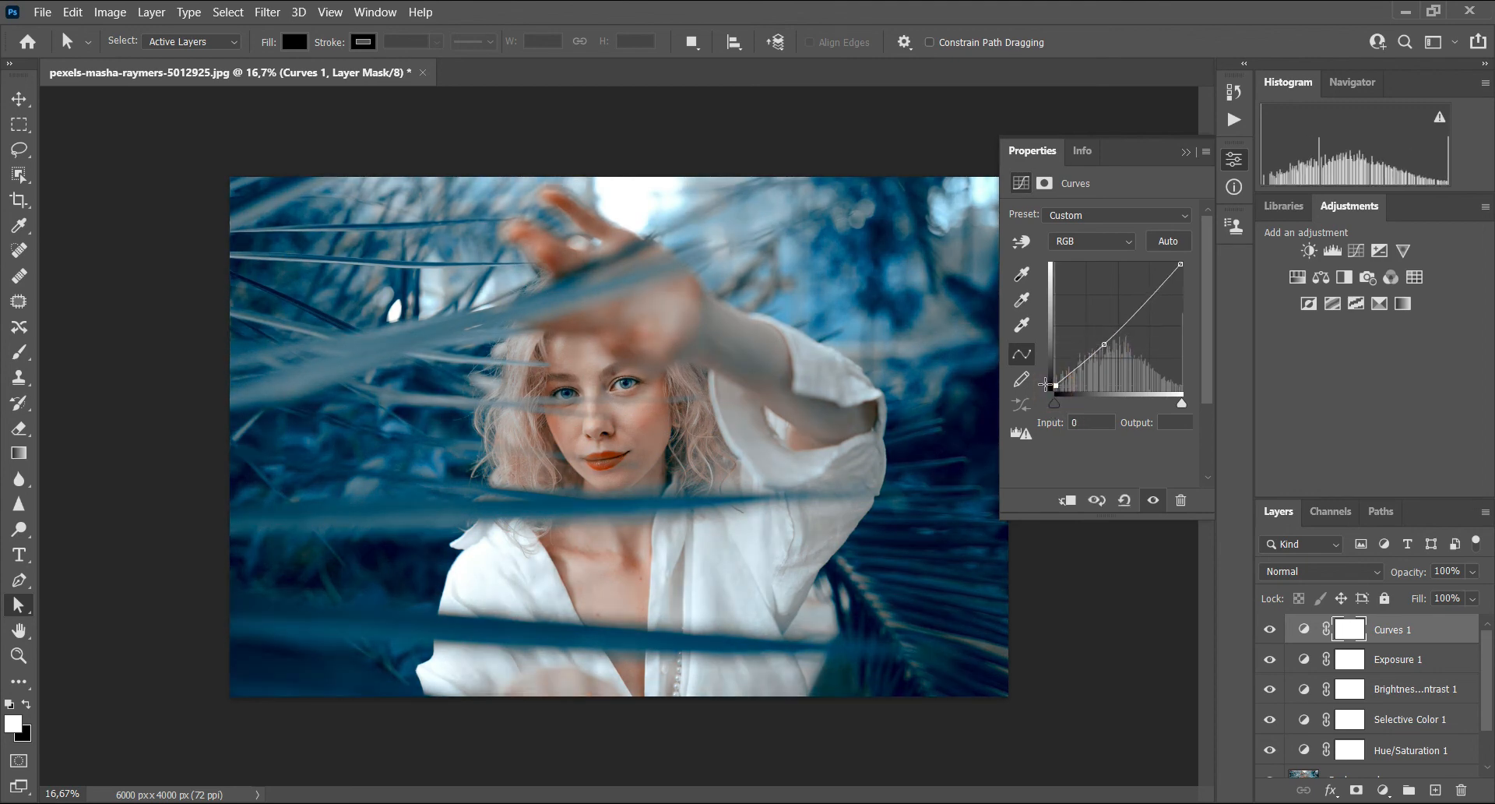
- Fine-tune the lower-midtone point of the RGB curve near input 99 and add an upper point at input 174
left_click(1104, 345)
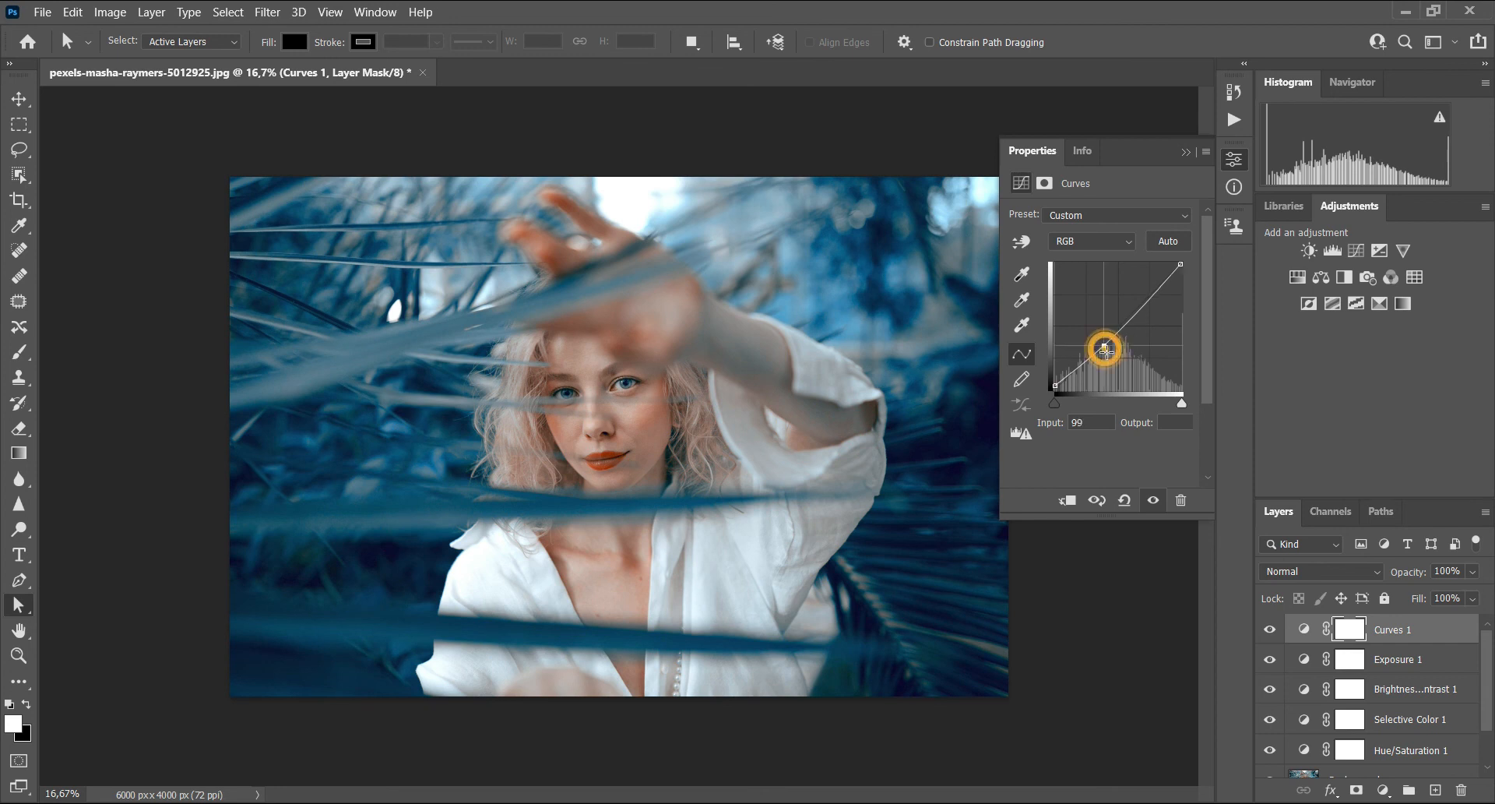
left_click_drag(1104, 347, 1142, 303)
left_click(1142, 302)
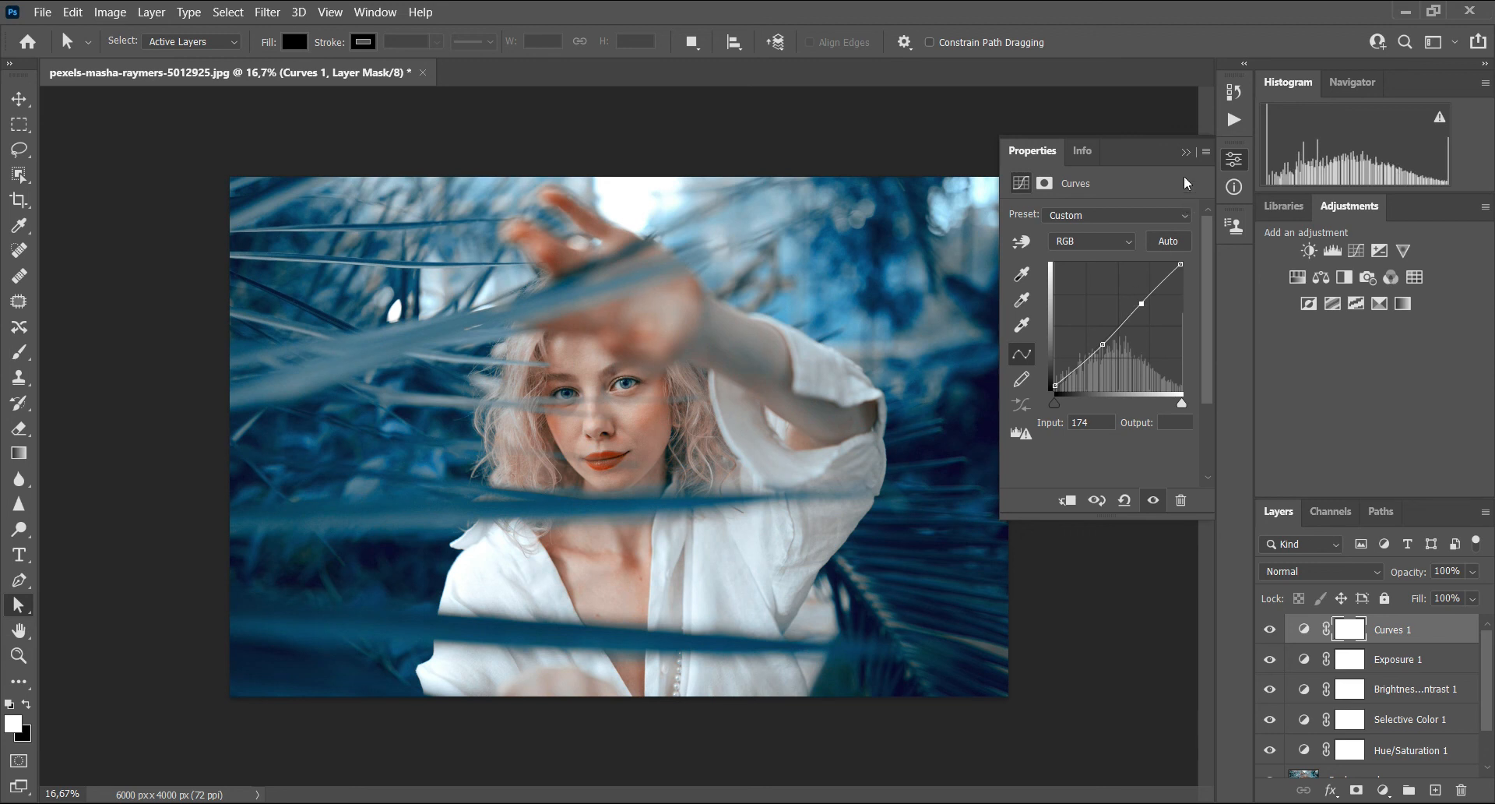
left_click(1186, 152)
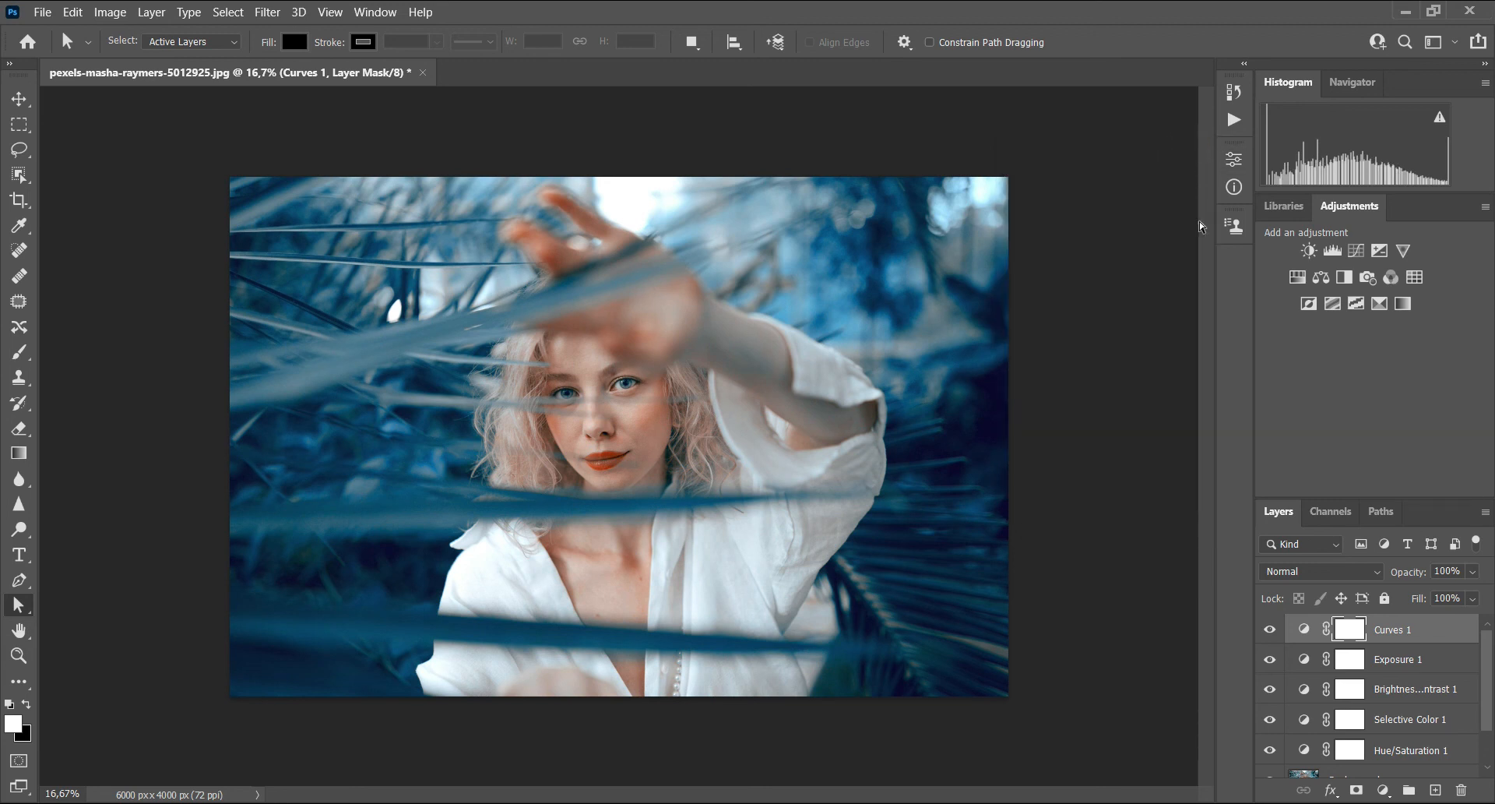